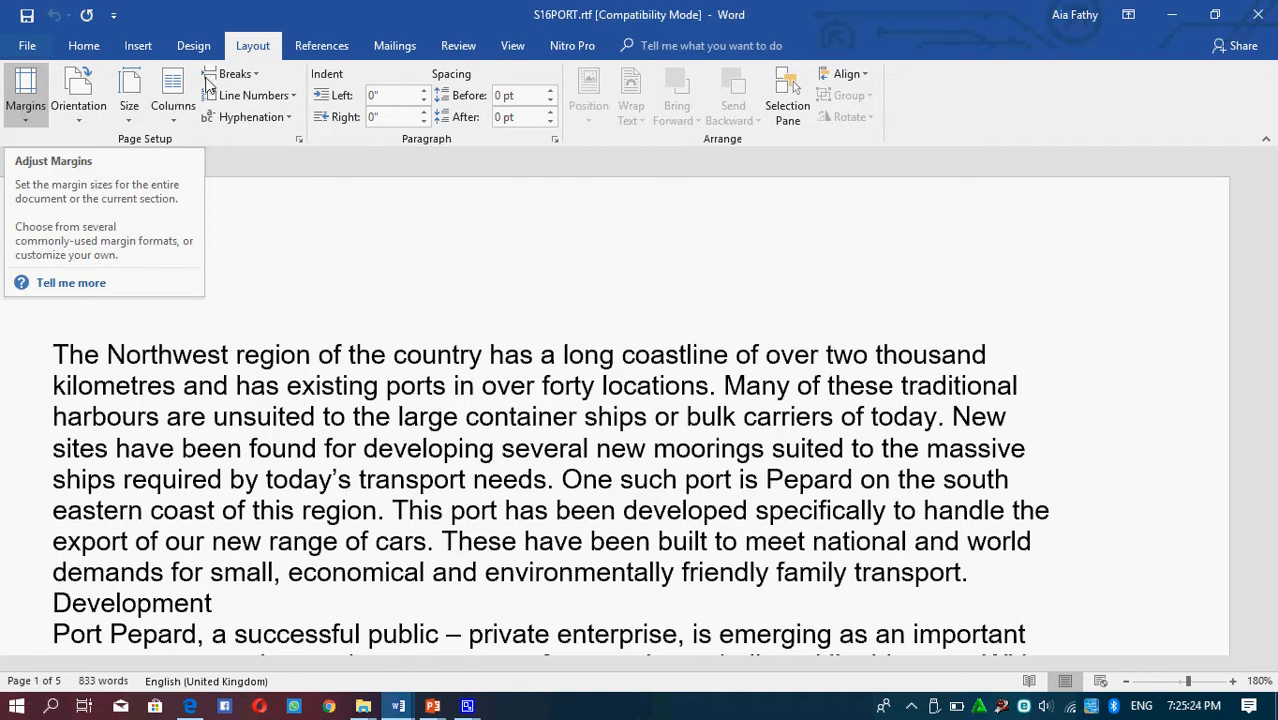
Set the top, bottom, left and right page margins to 2 cm each for the whole document
{"action": "left_click", "coordinate": [510, 48]}
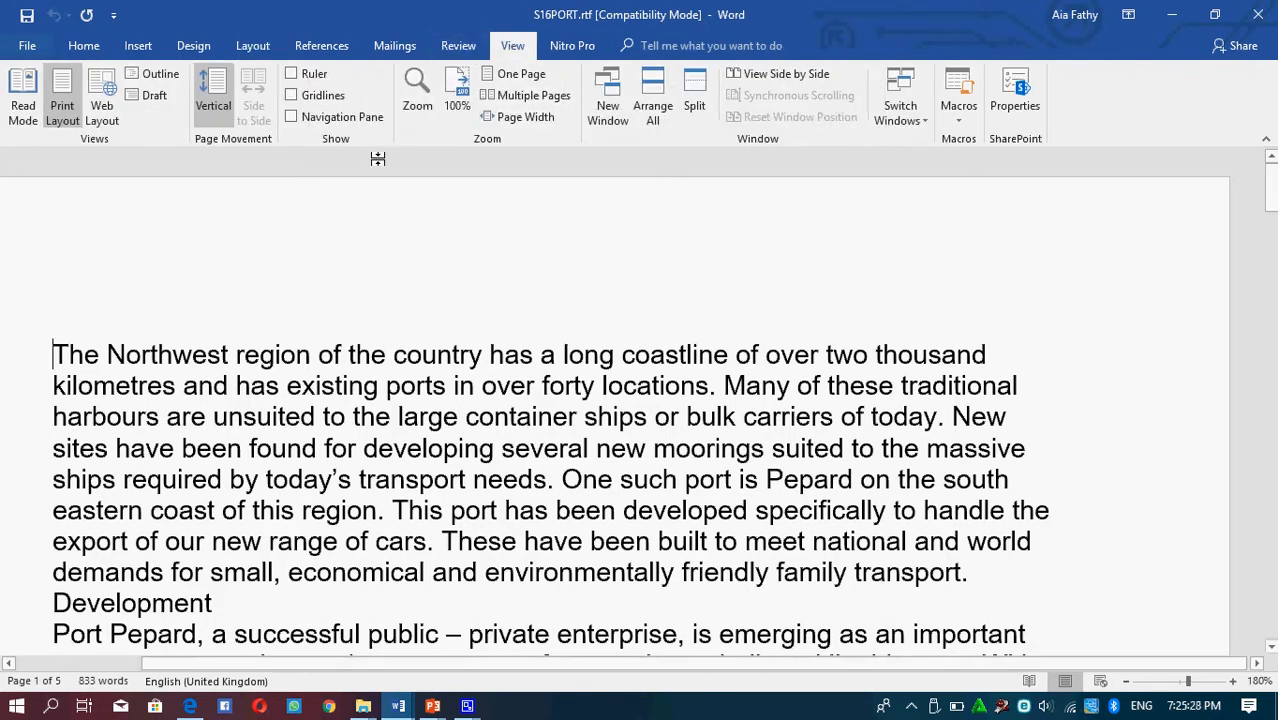
{"action": "left_click", "coordinate": [538, 77]}
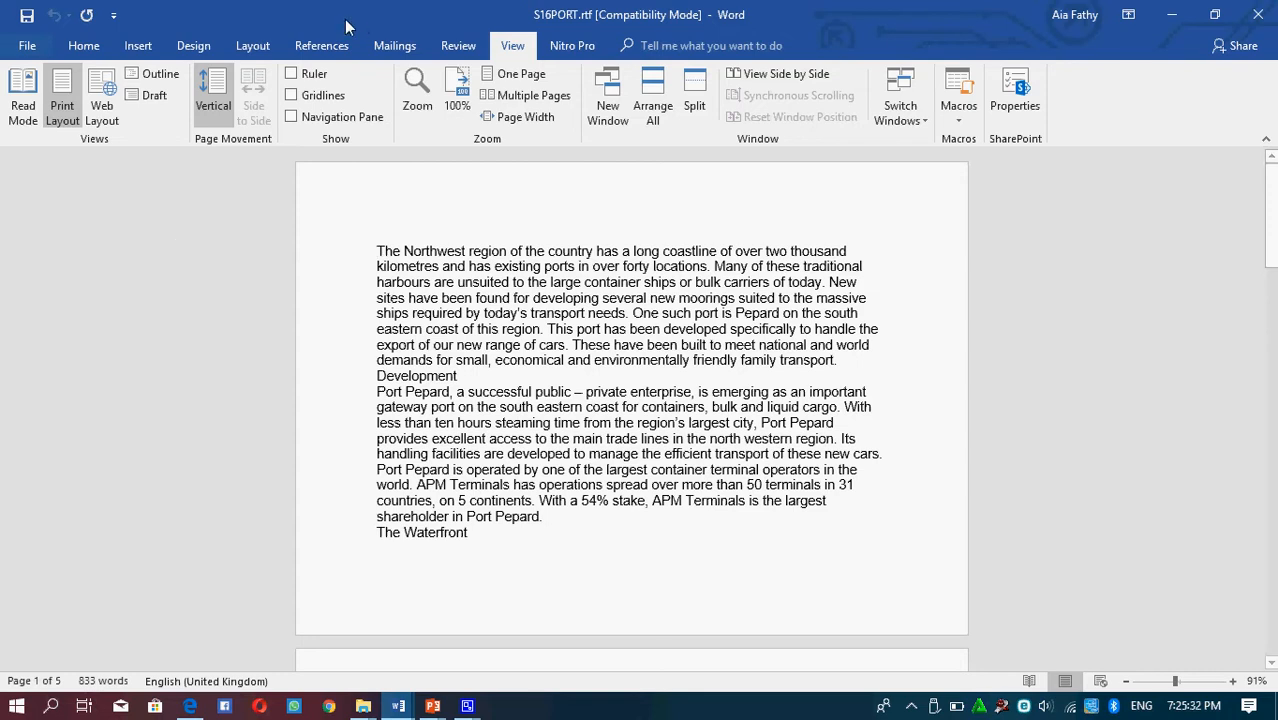
{"action": "left_click", "coordinate": [250, 48]}
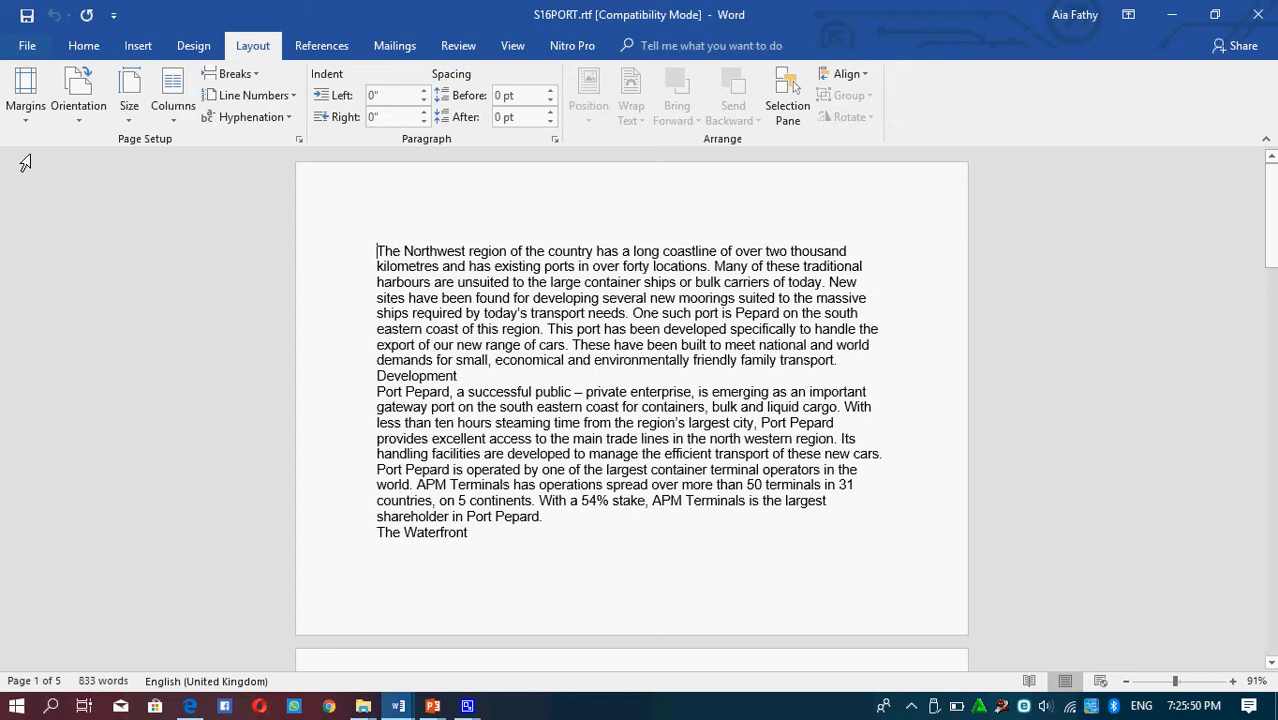
{"action": "left_click", "coordinate": [25, 100]}
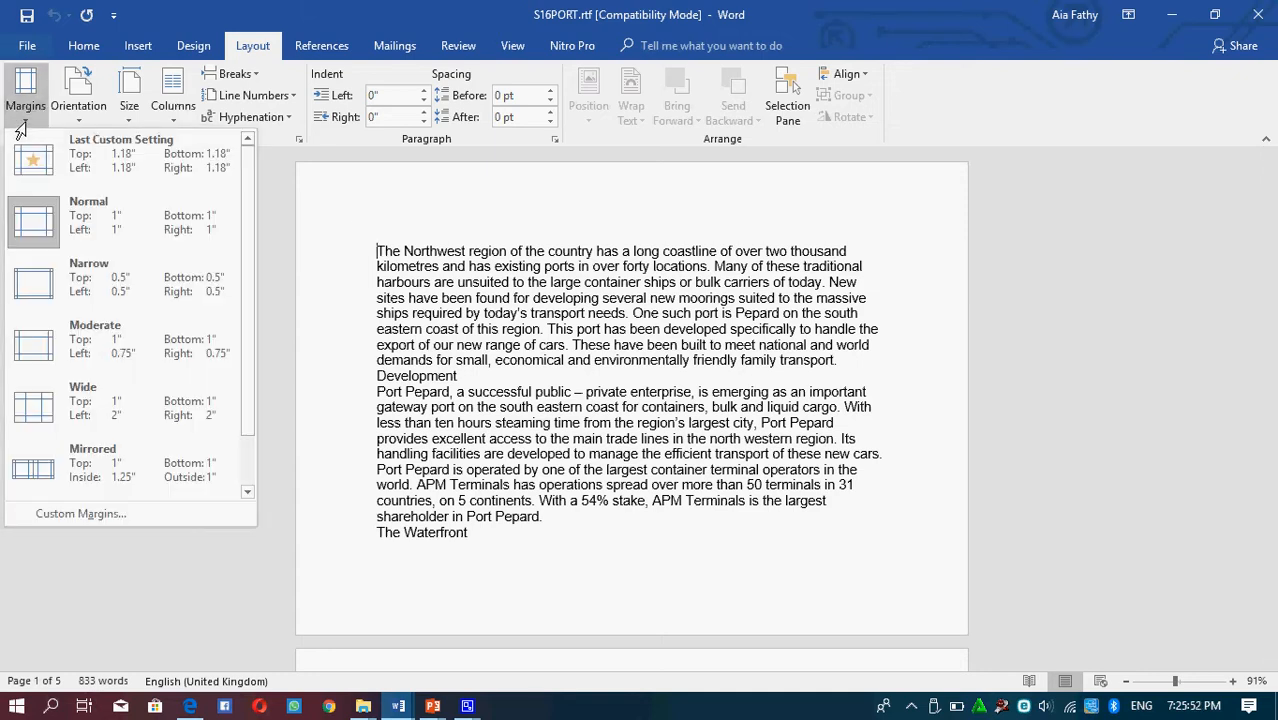
{"action": "left_click", "coordinate": [86, 514]}
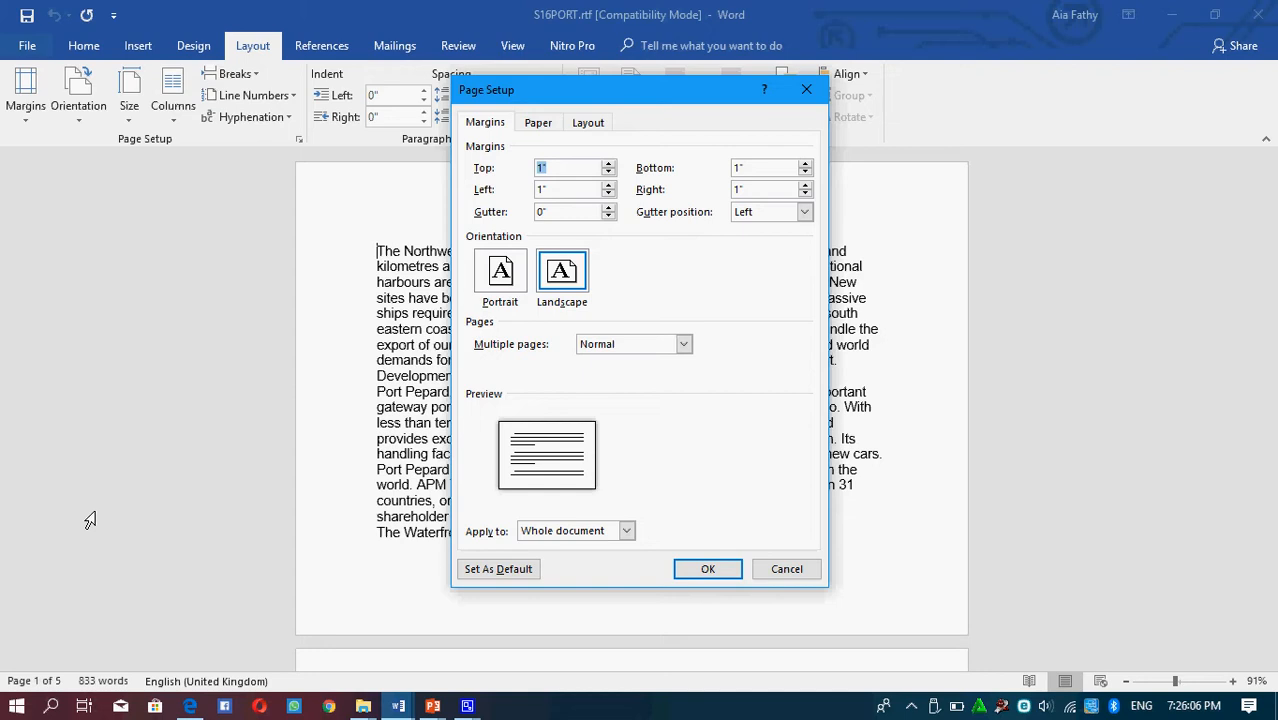
{"action": "type", "text": "2 cm"}
{"action": "key", "text": "Tab"}
{"action": "type", "text": "2 cm"}
{"action": "key", "text": "Tab"}
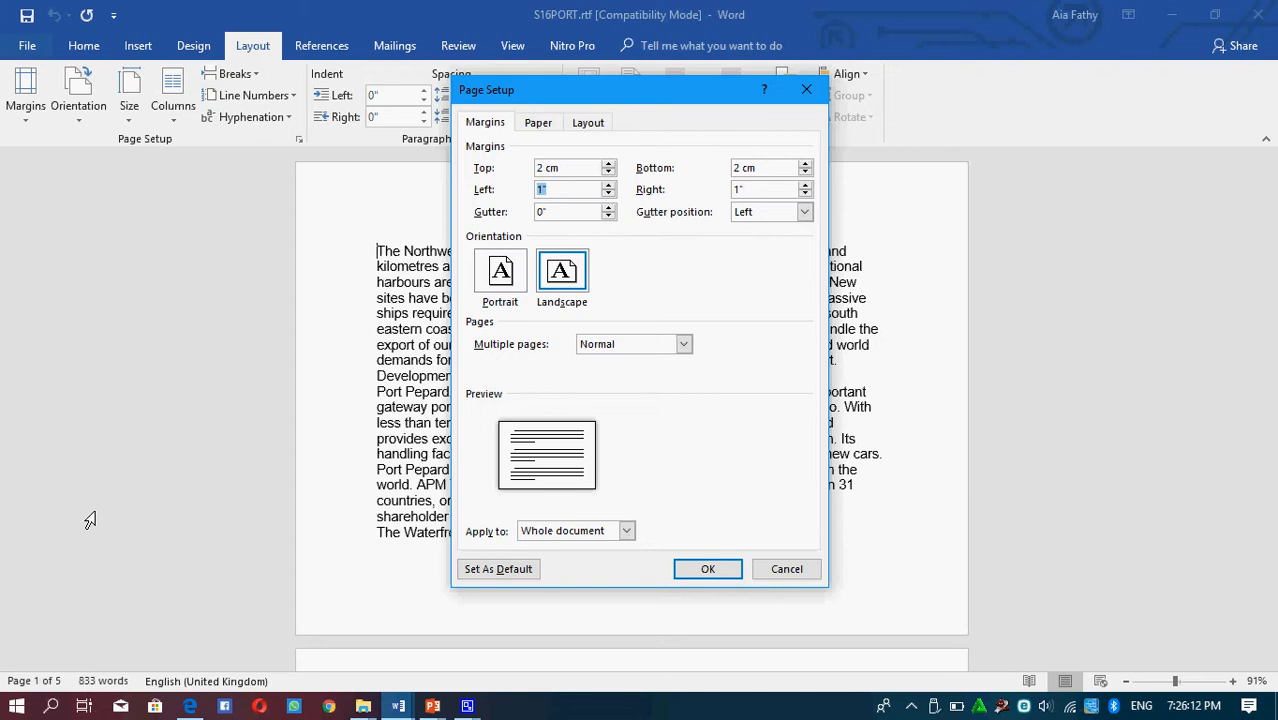
{"action": "type", "text": "2 cm"}
{"action": "key", "text": "BackSpace"}
{"action": "key", "text": "BackSpace"}
{"action": "type", "text": "cm"}
{"action": "key", "text": "Tab"}
{"action": "type", "text": "2 cm"}
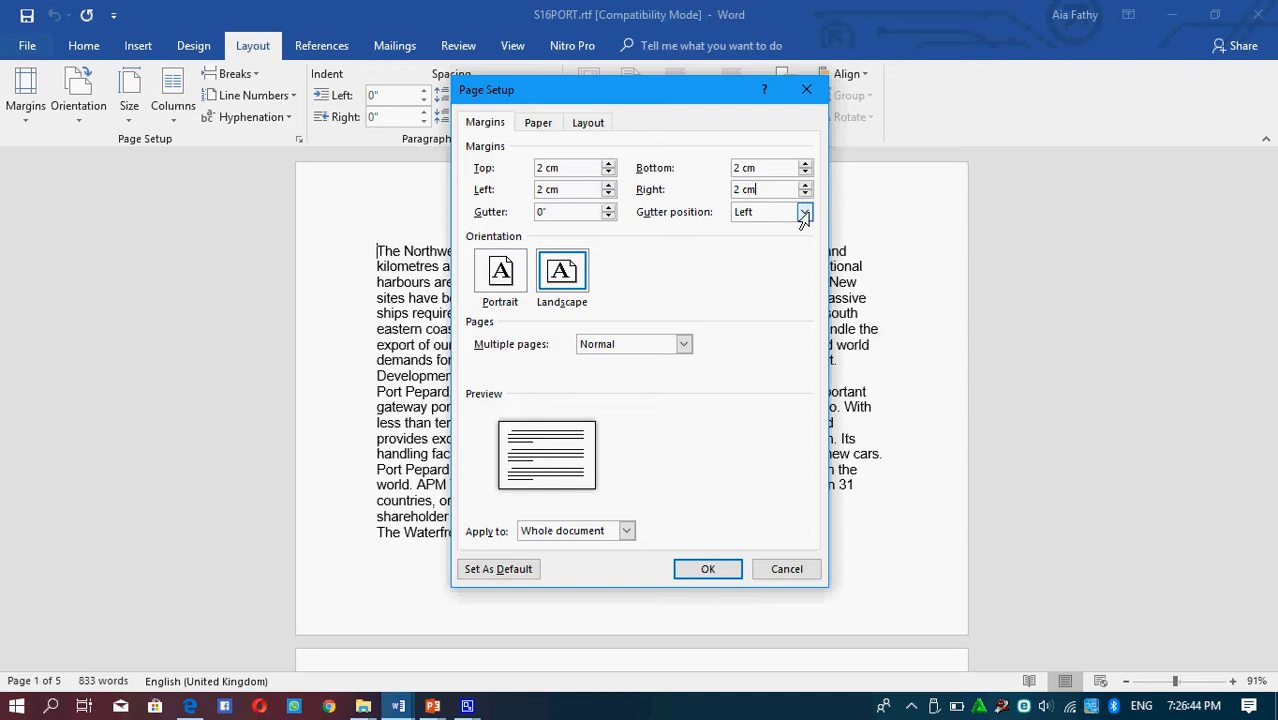
{"action": "left_click", "coordinate": [804, 213]}
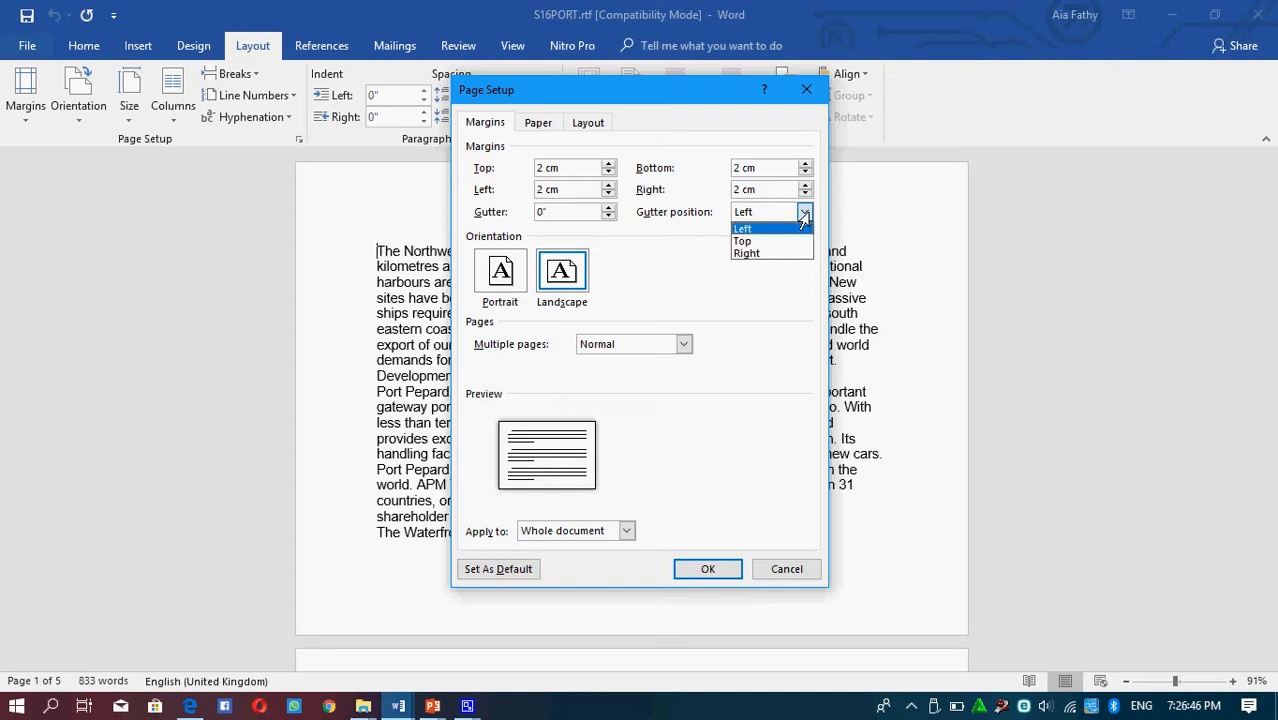
{"action": "left_click", "coordinate": [805, 216]}
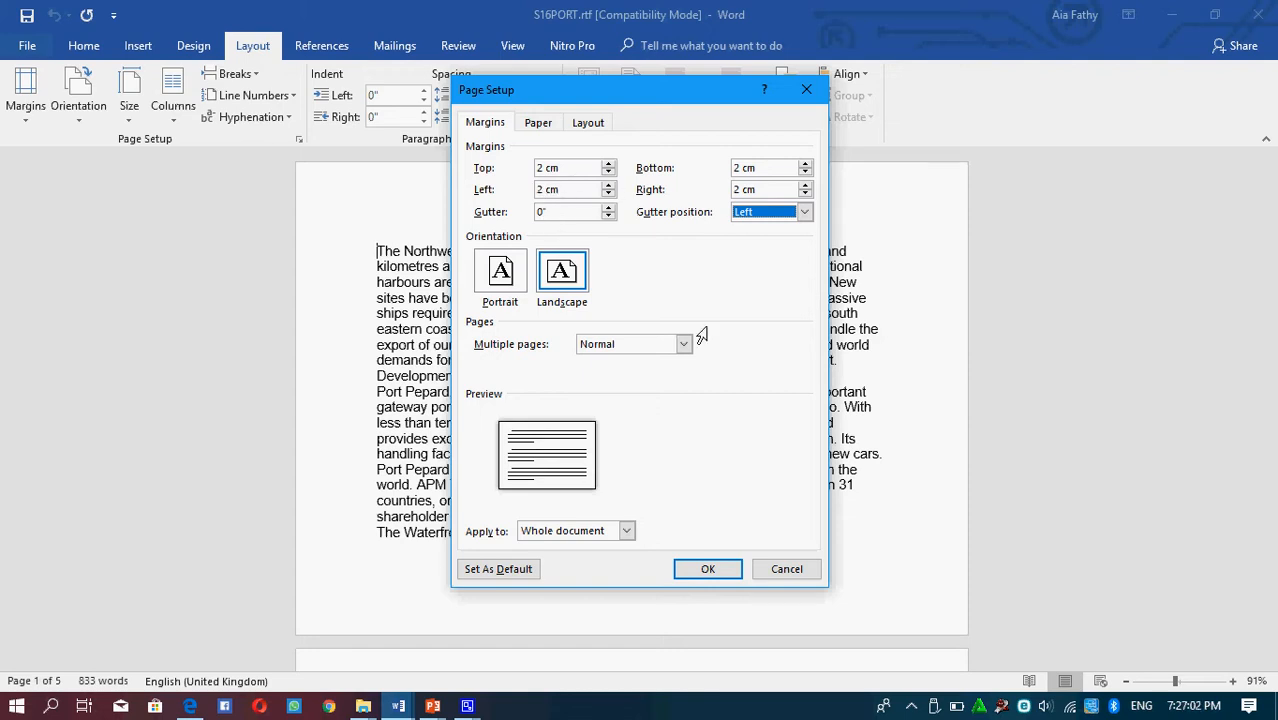
{"action": "left_click", "coordinate": [707, 570]}
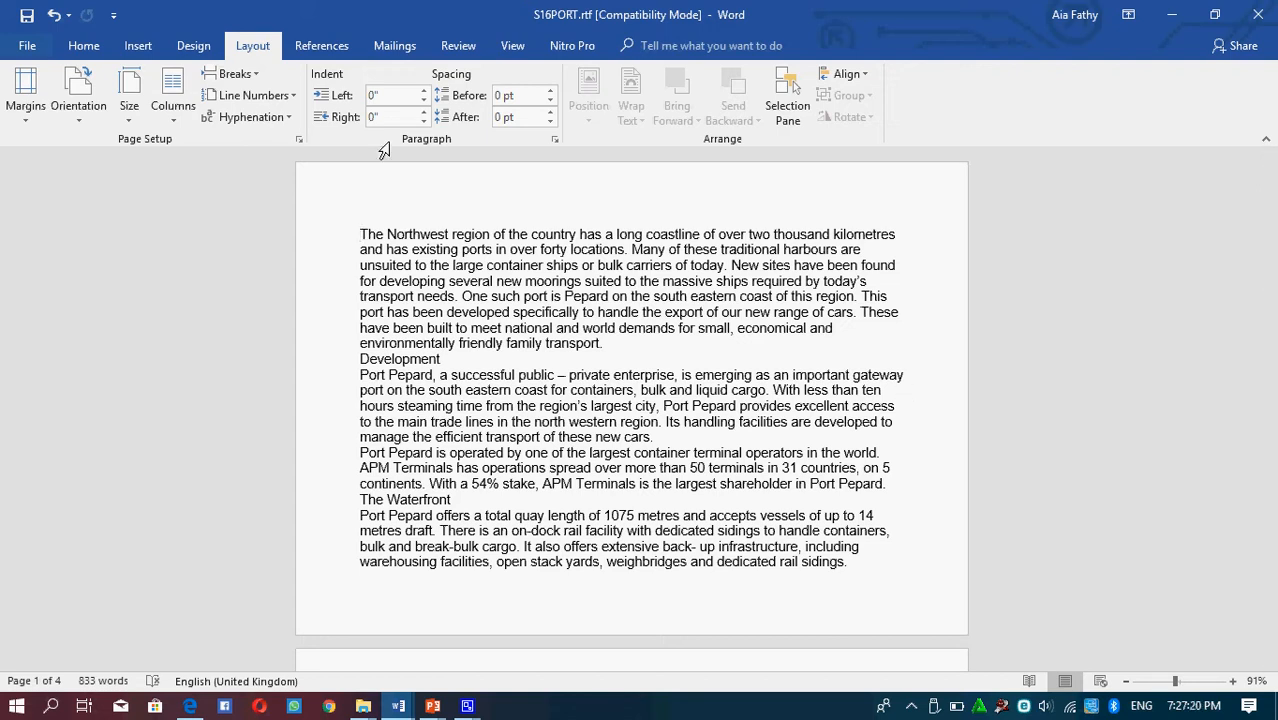
Change the page orientation to Portrait
{"action": "left_click", "coordinate": [83, 126]}
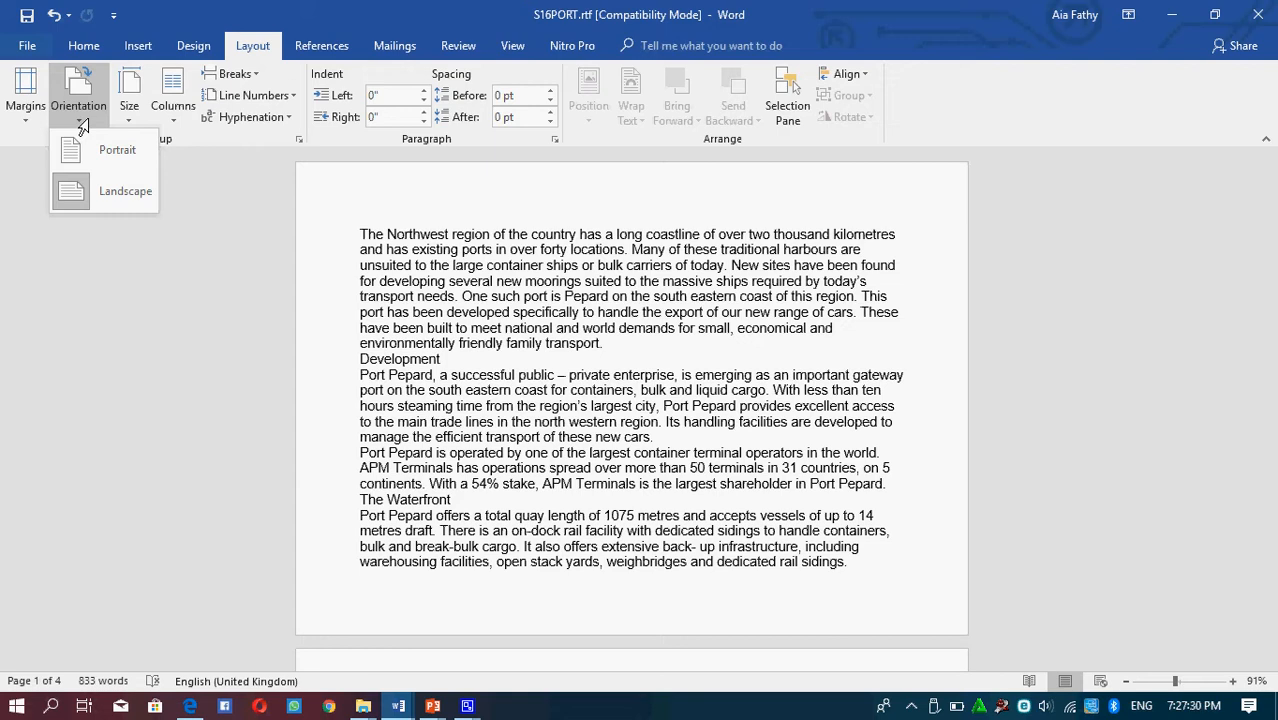
{"action": "left_click", "coordinate": [93, 150]}
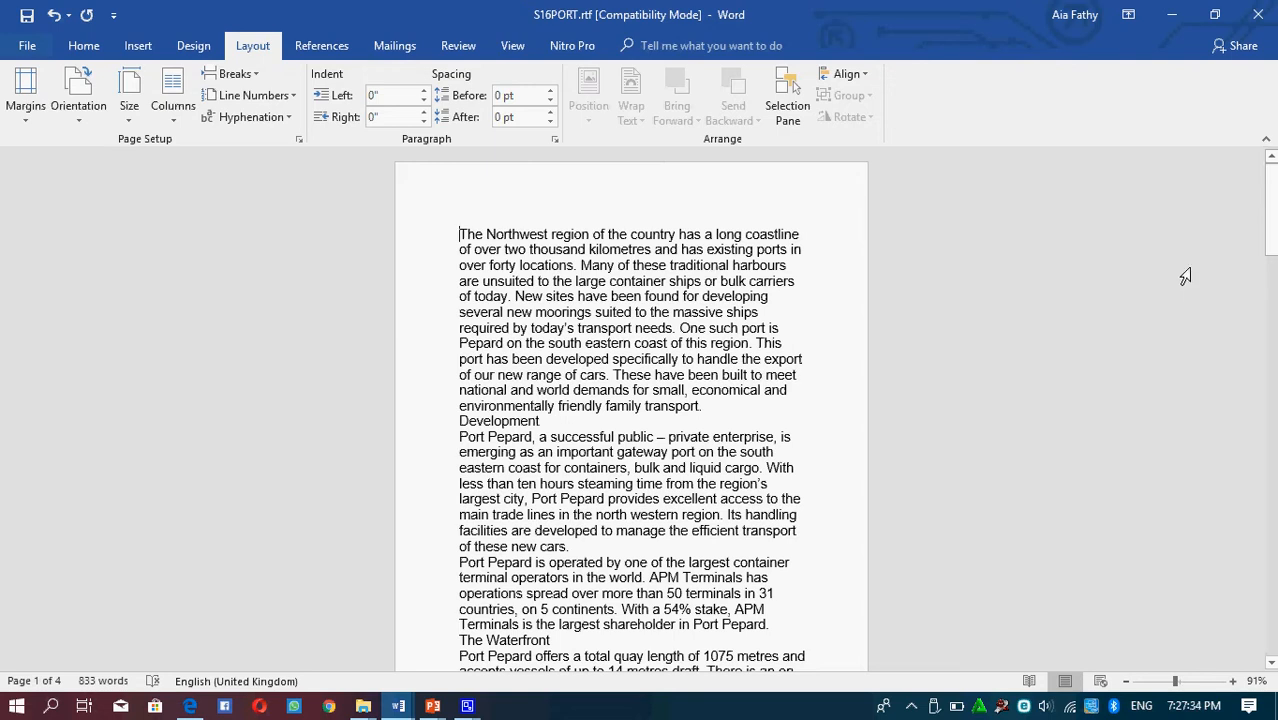
{"action": "left_click", "coordinate": [510, 46]}
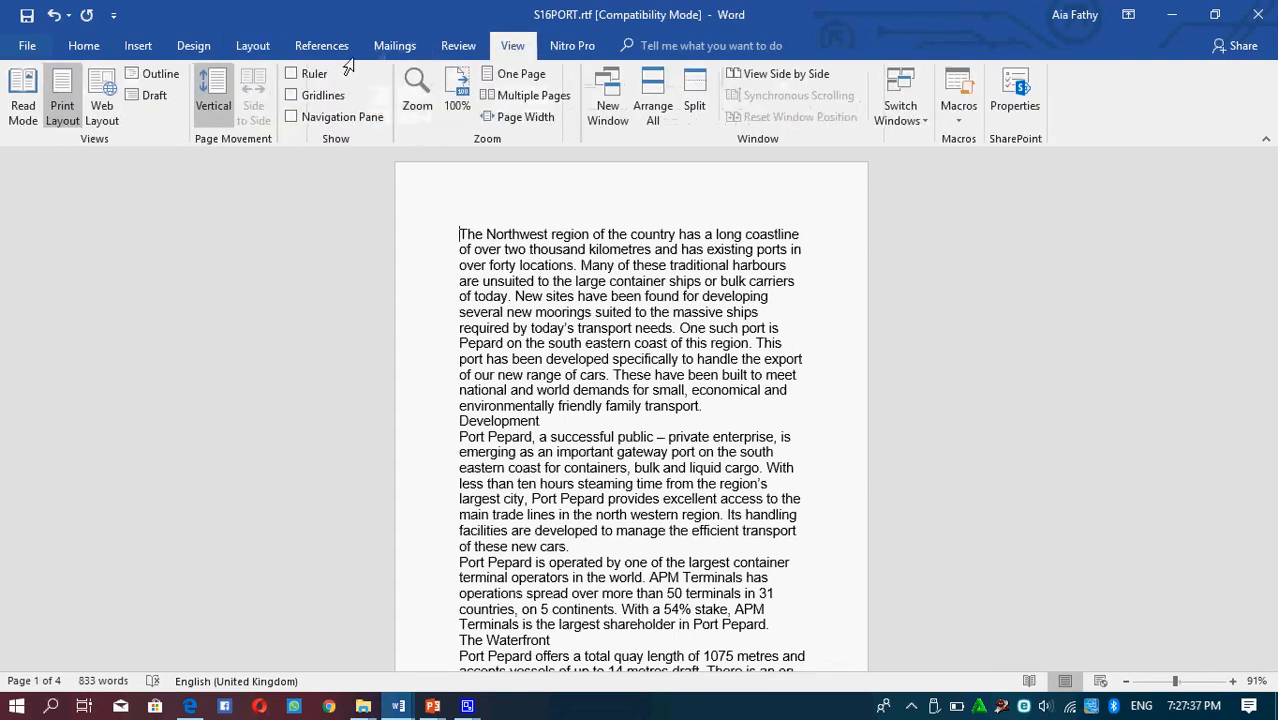
{"action": "left_click", "coordinate": [530, 80]}
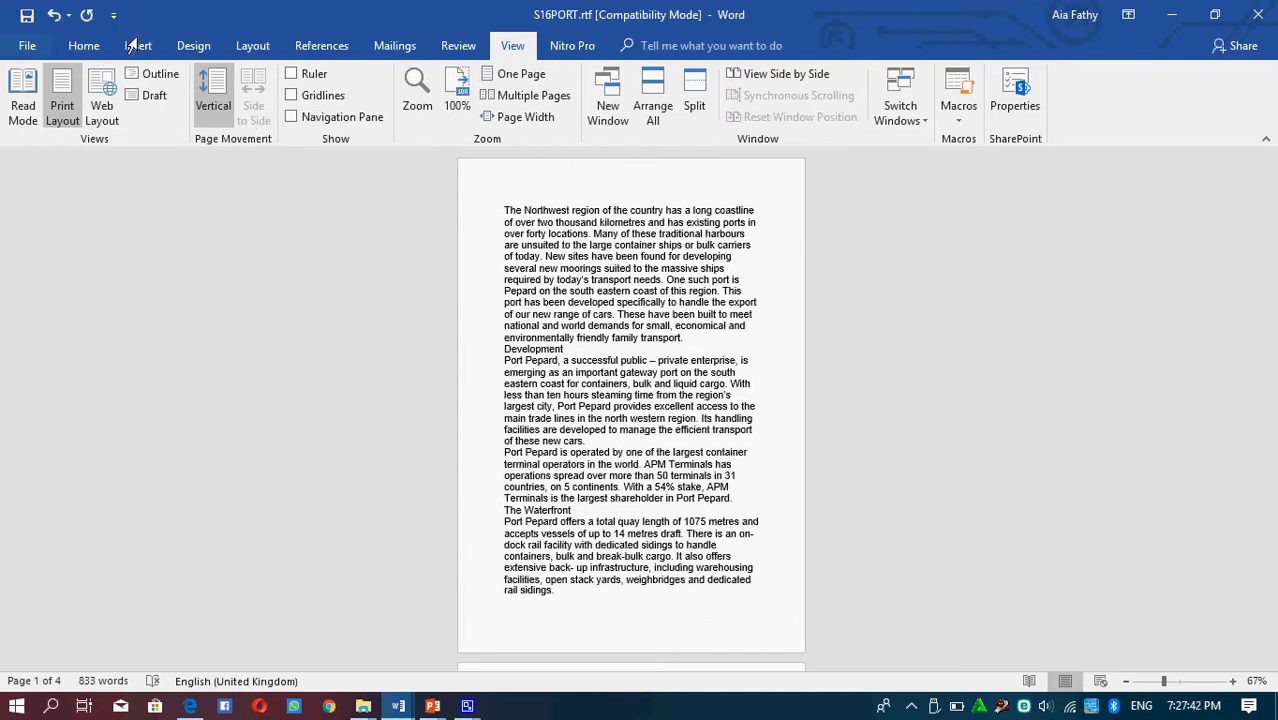
Switch the page orientation to Landscape and back to Portrait
{"action": "left_click", "coordinate": [250, 47]}
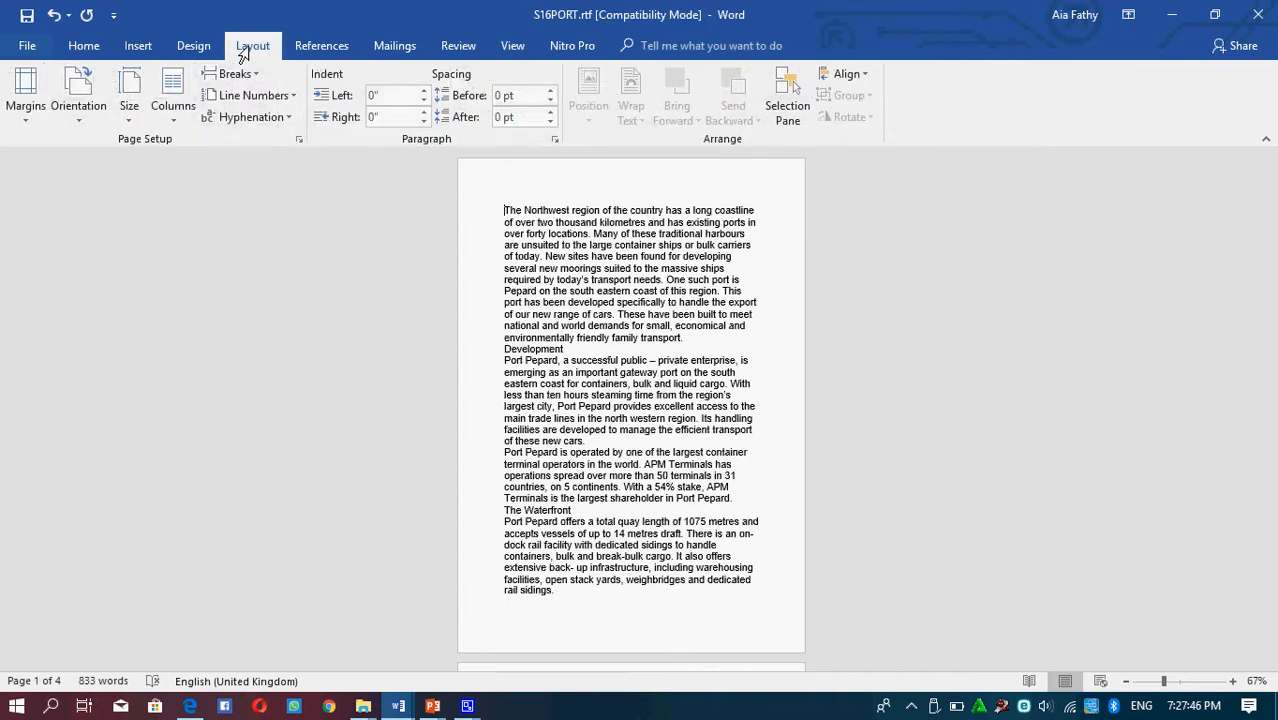
{"action": "left_click", "coordinate": [76, 110]}
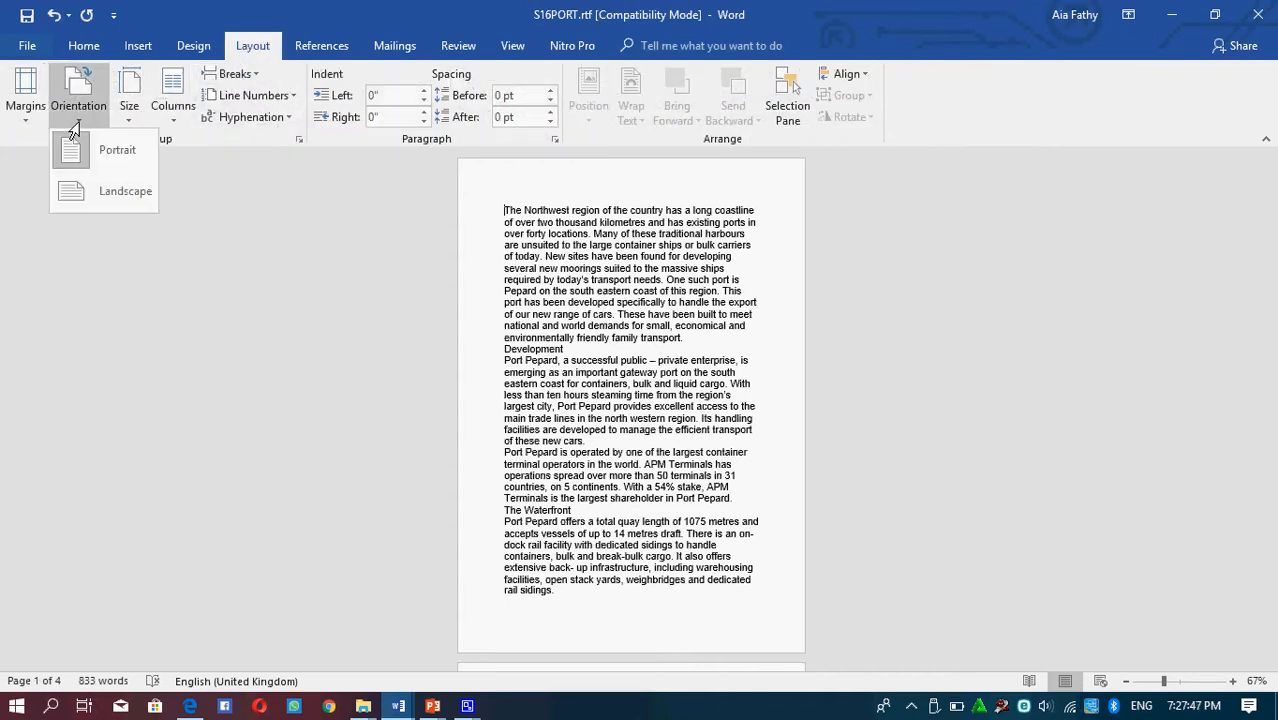
{"action": "left_click", "coordinate": [106, 194]}
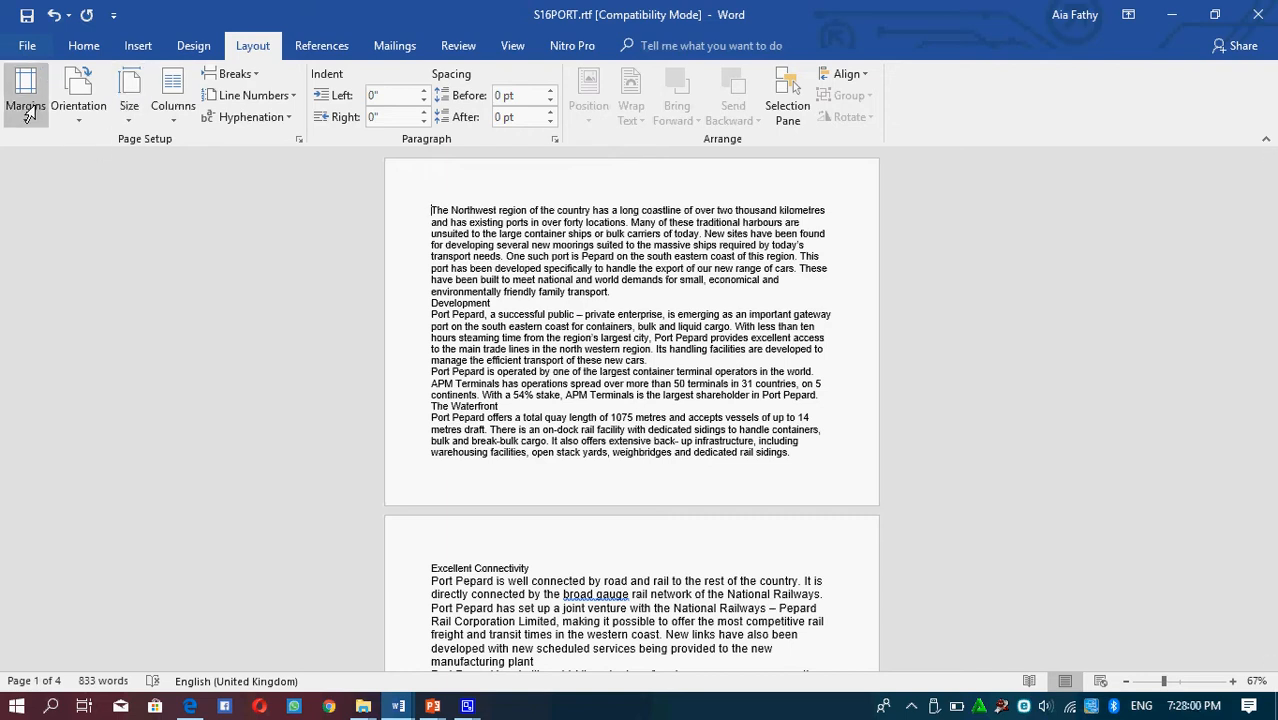
{"action": "left_click", "coordinate": [72, 118]}
{"action": "left_click", "coordinate": [88, 149]}
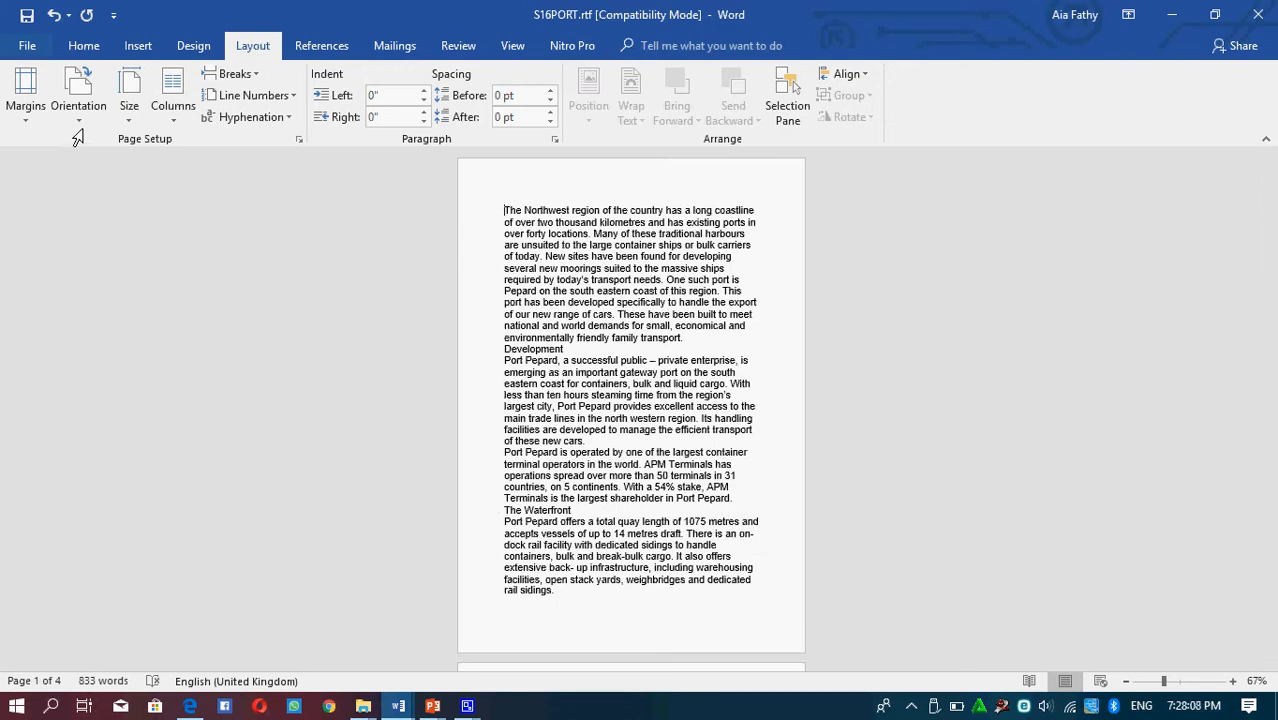
Set the paper size to A4
{"action": "left_click", "coordinate": [73, 122]}
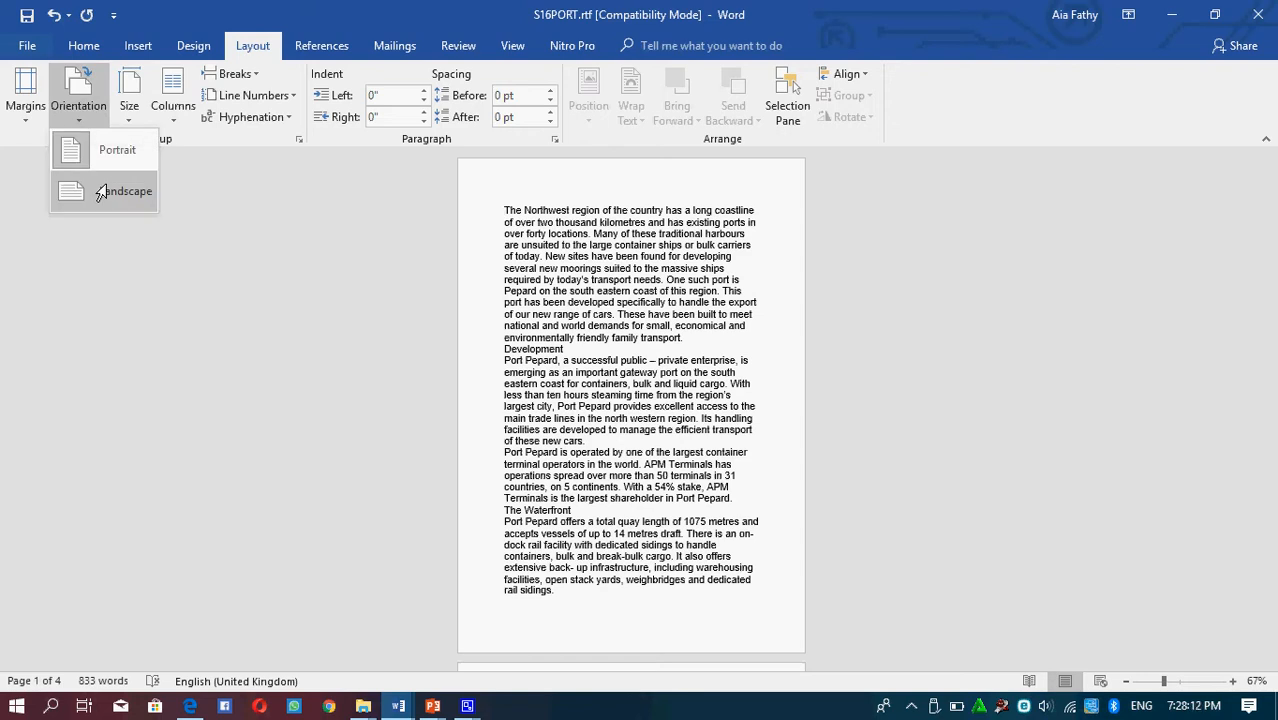
{"action": "left_click", "coordinate": [148, 266]}
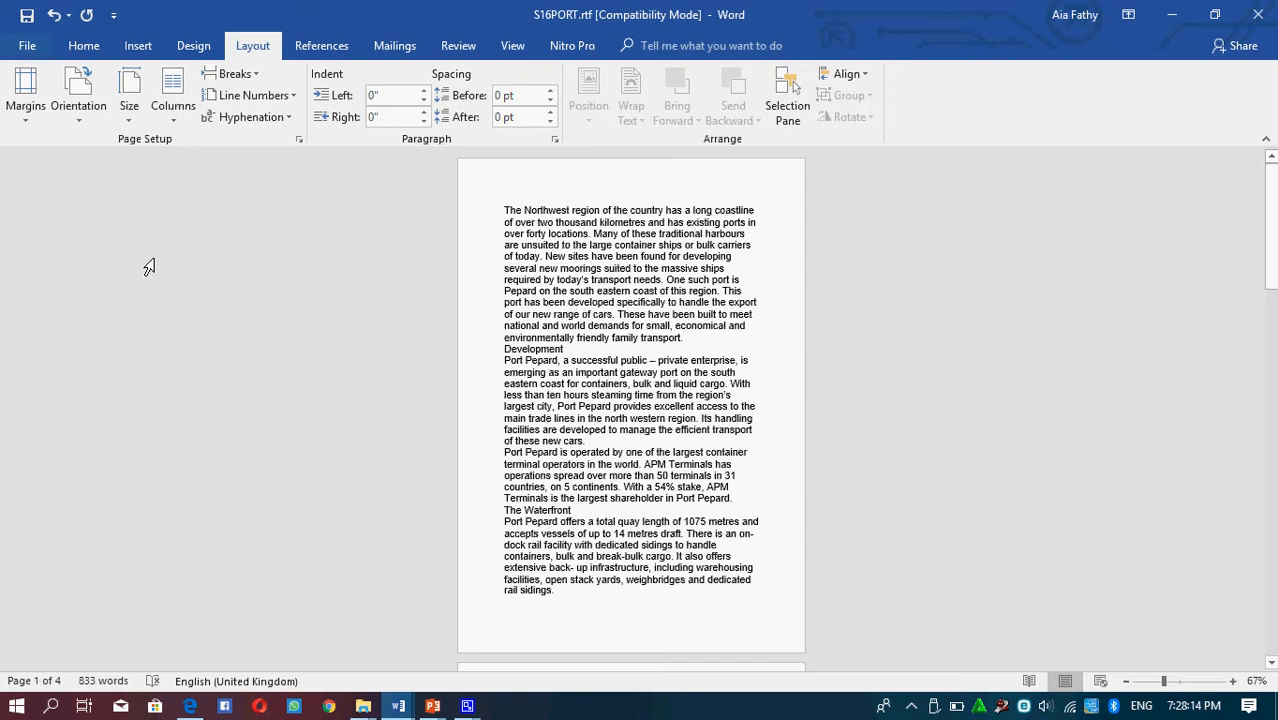
{"action": "left_click", "coordinate": [125, 118]}
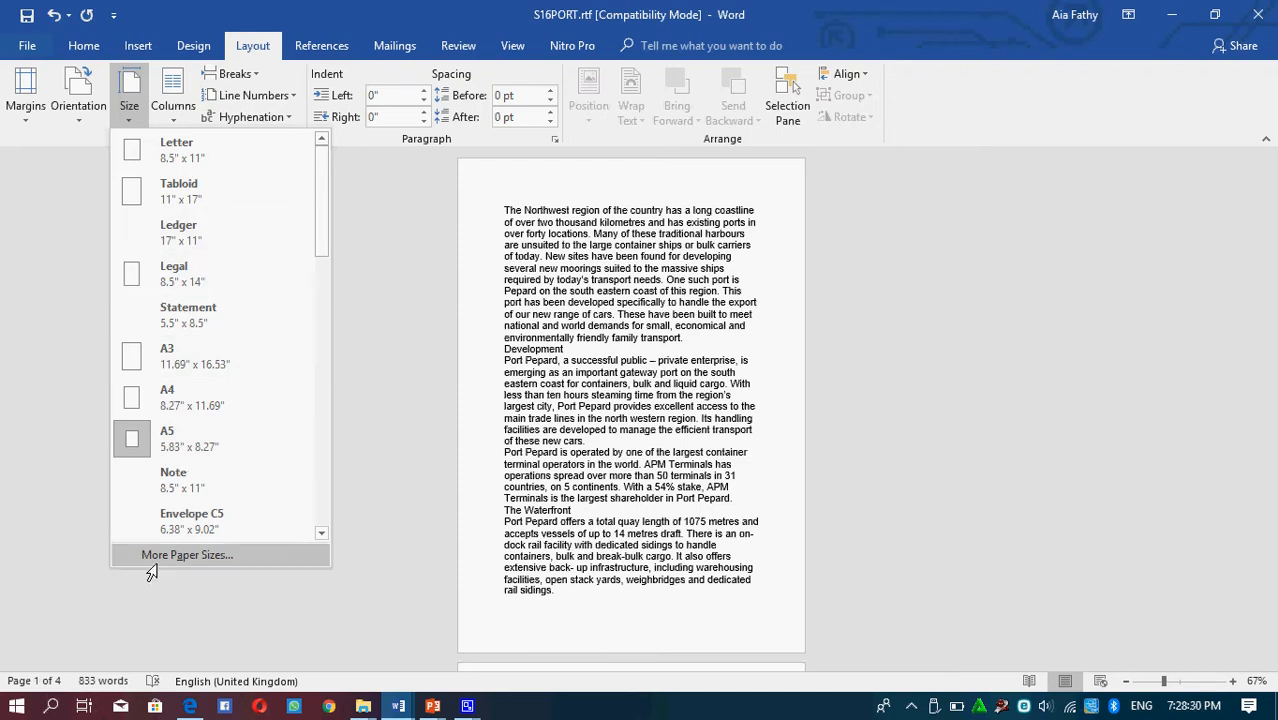
{"action": "left_click", "coordinate": [170, 398]}
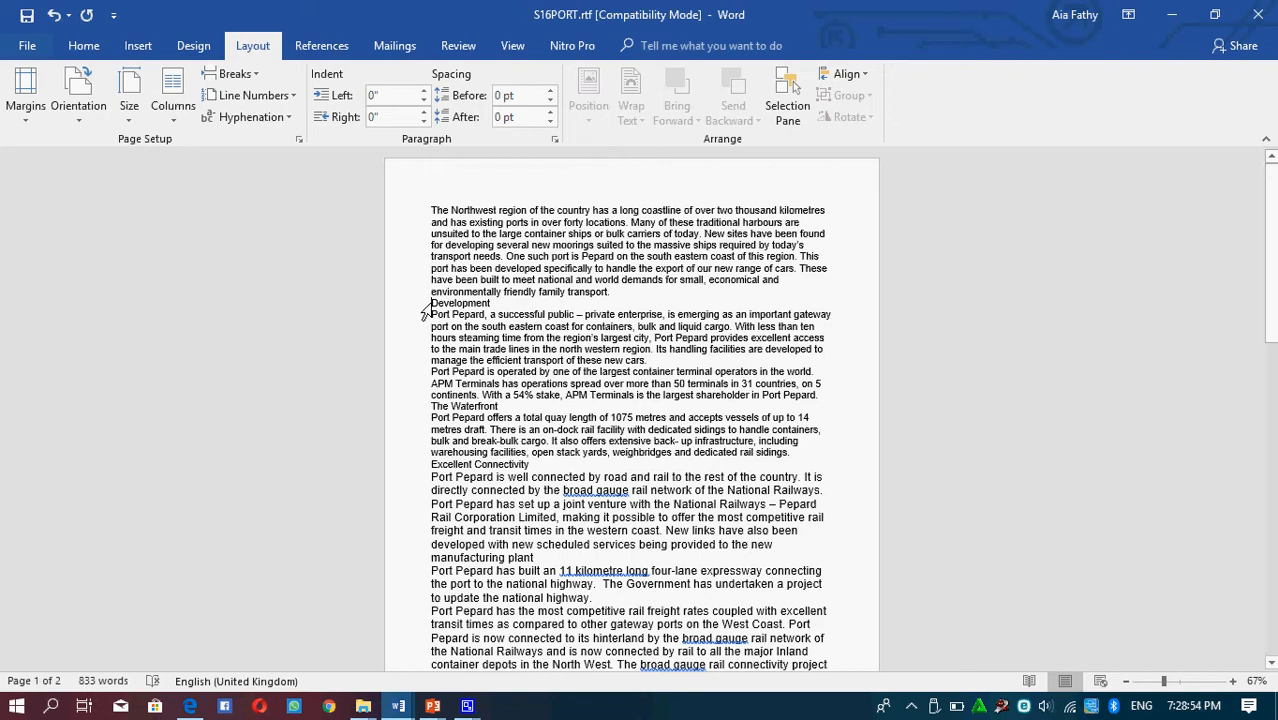
Format the text from the Development heading to the end into two columns with 2 cm spacing
{"action": "left_click_drag", "start_coordinate": [425, 308], "coordinate": [830, 574]}
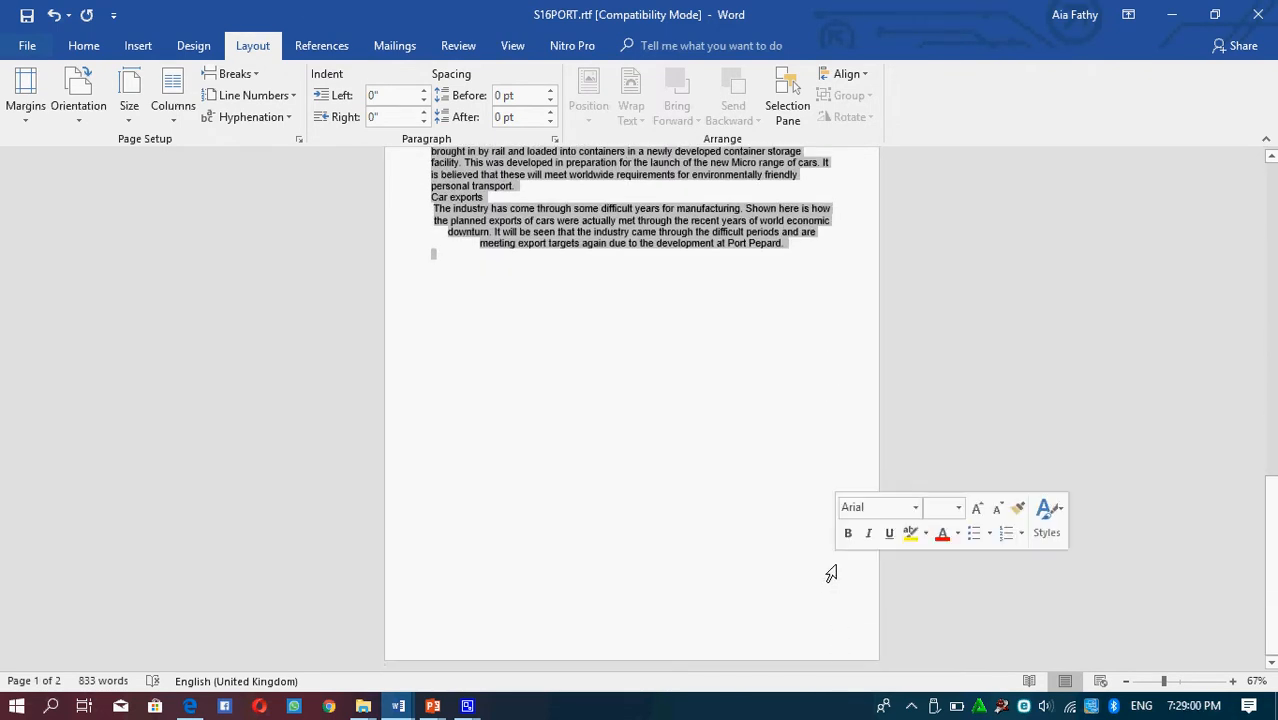
{"action": "left_click", "coordinate": [174, 116]}
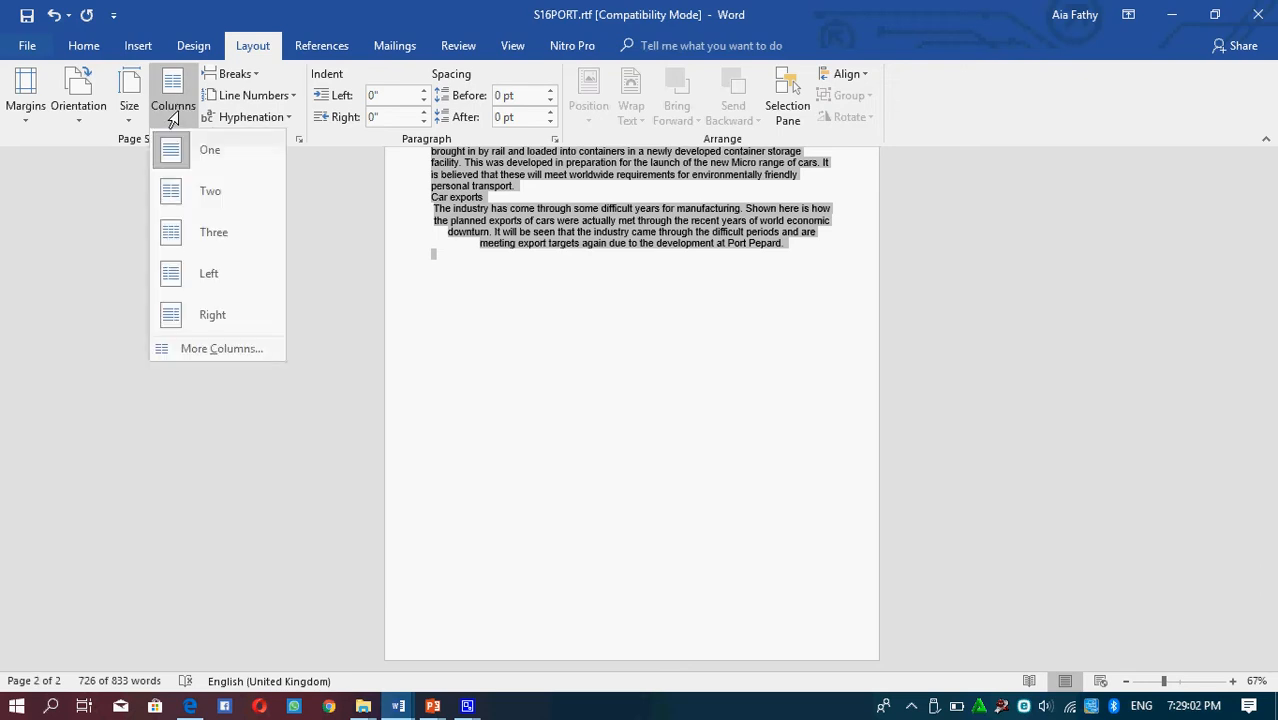
{"action": "left_click", "coordinate": [230, 350]}
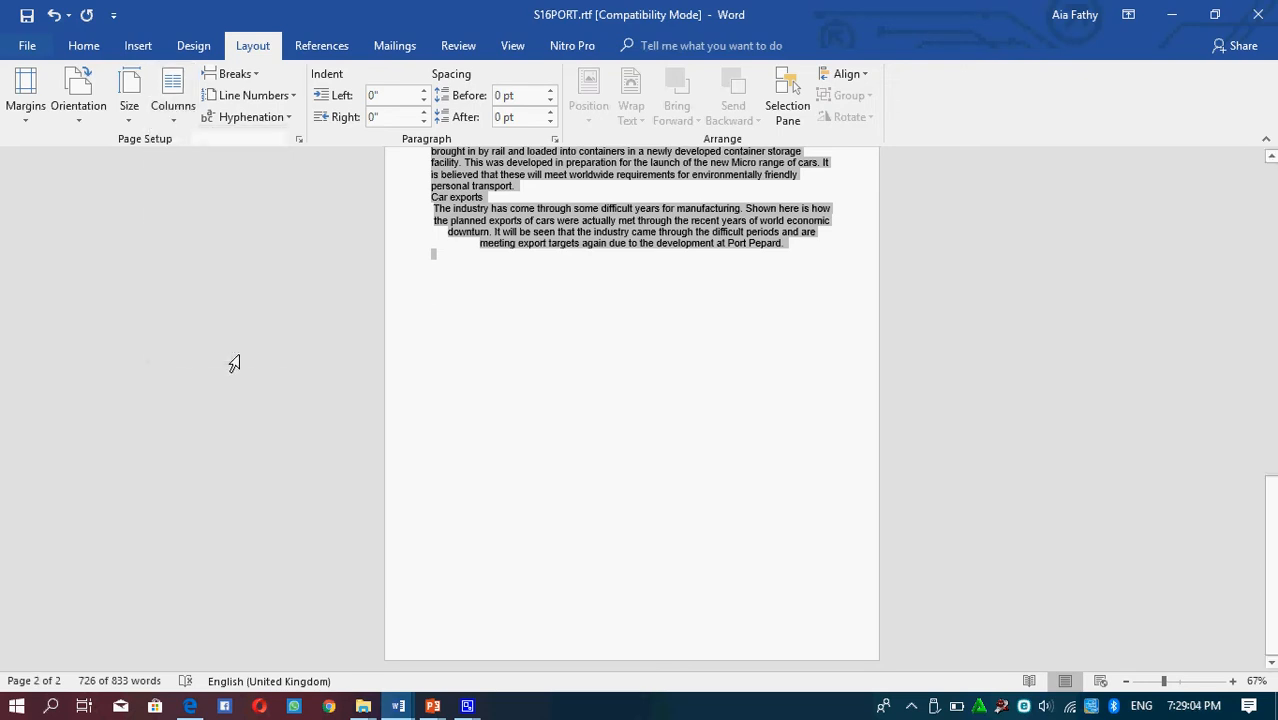
{"action": "left_click", "coordinate": [572, 234]}
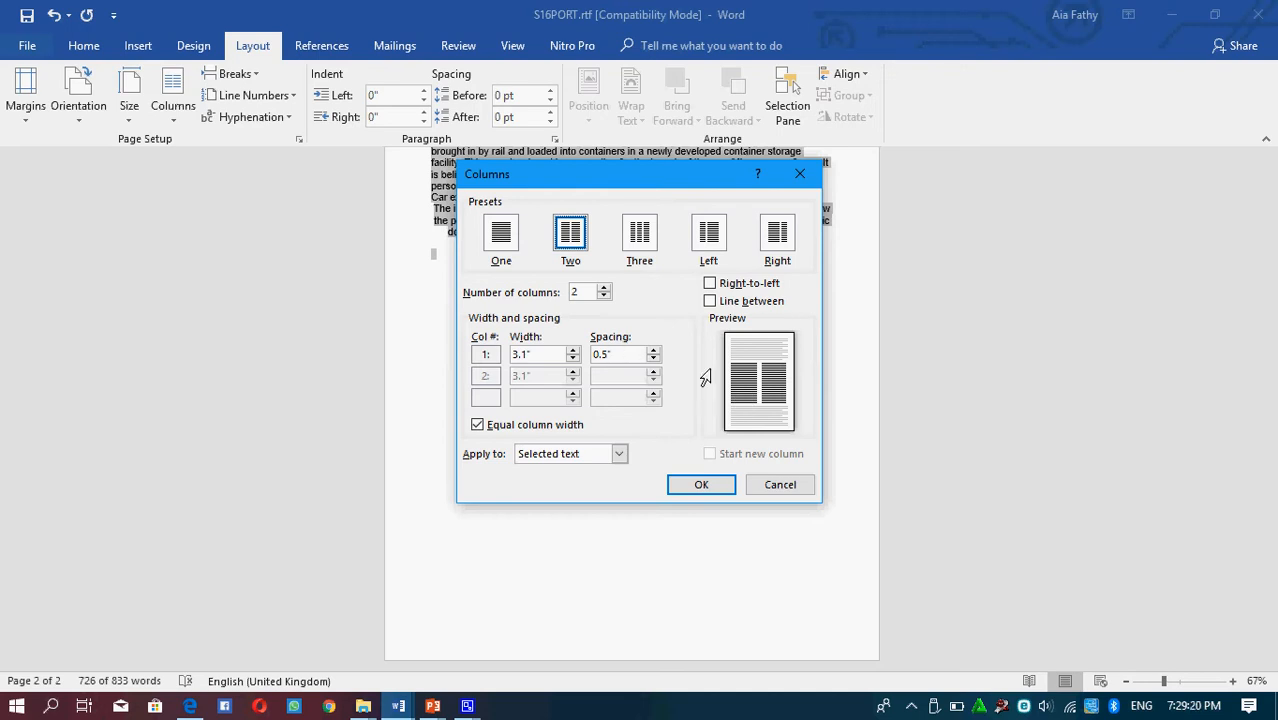
{"action": "left_click", "coordinate": [613, 357]}
{"action": "type", "text": "2 cm"}
{"action": "left_click", "coordinate": [709, 302]}
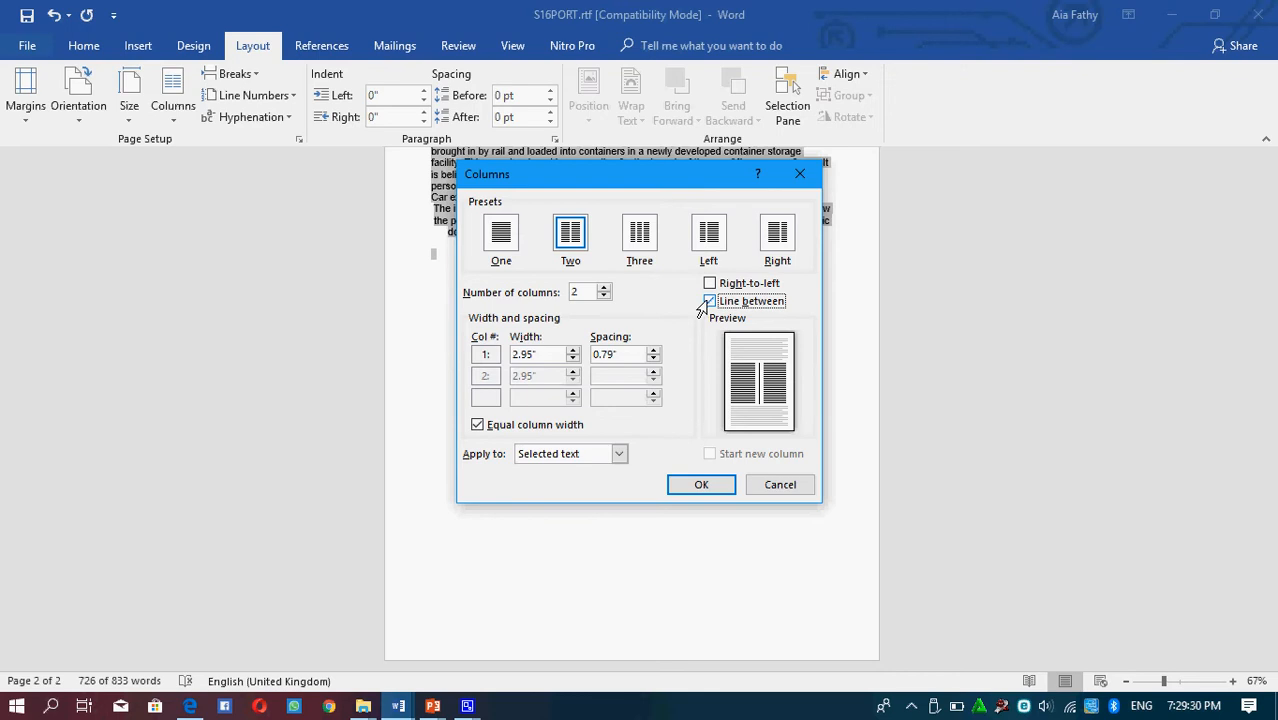
{"action": "left_click", "coordinate": [709, 302]}
{"action": "left_click", "coordinate": [688, 486]}
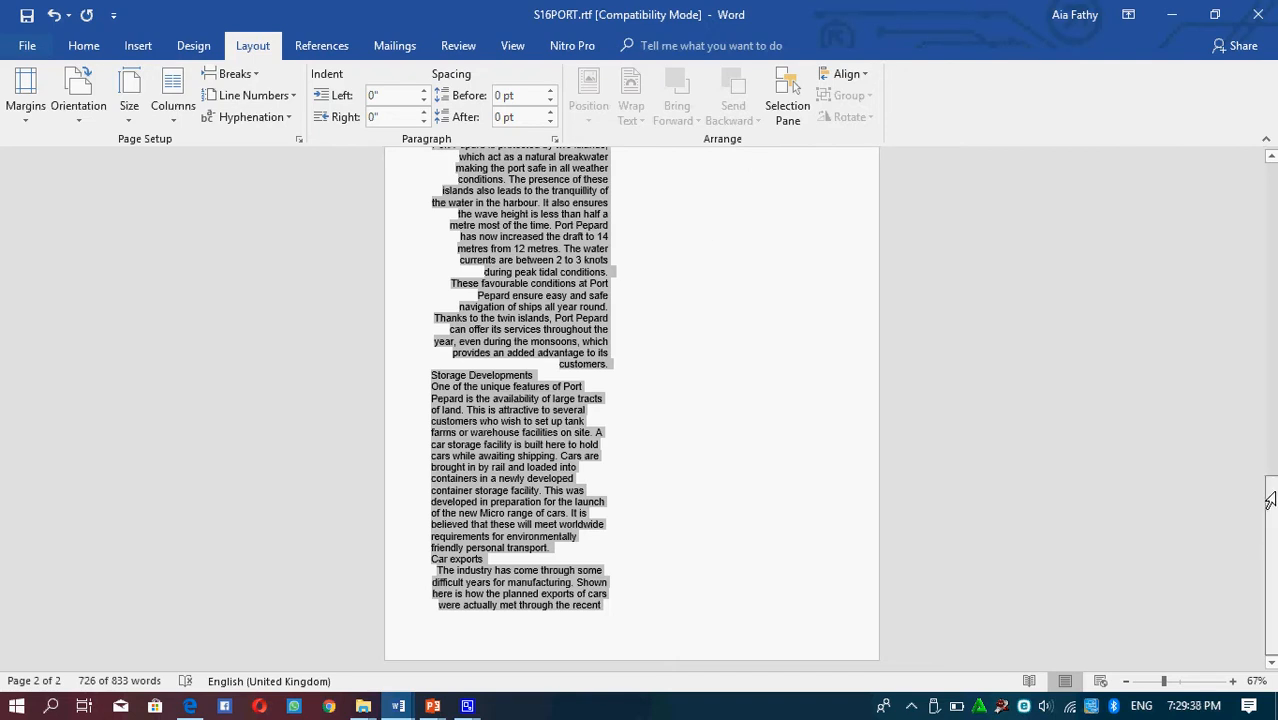
Insert a Next Page section break immediately before the Development heading
{"action": "left_click_drag", "start_coordinate": [1270, 500], "coordinate": [1272, 230]}
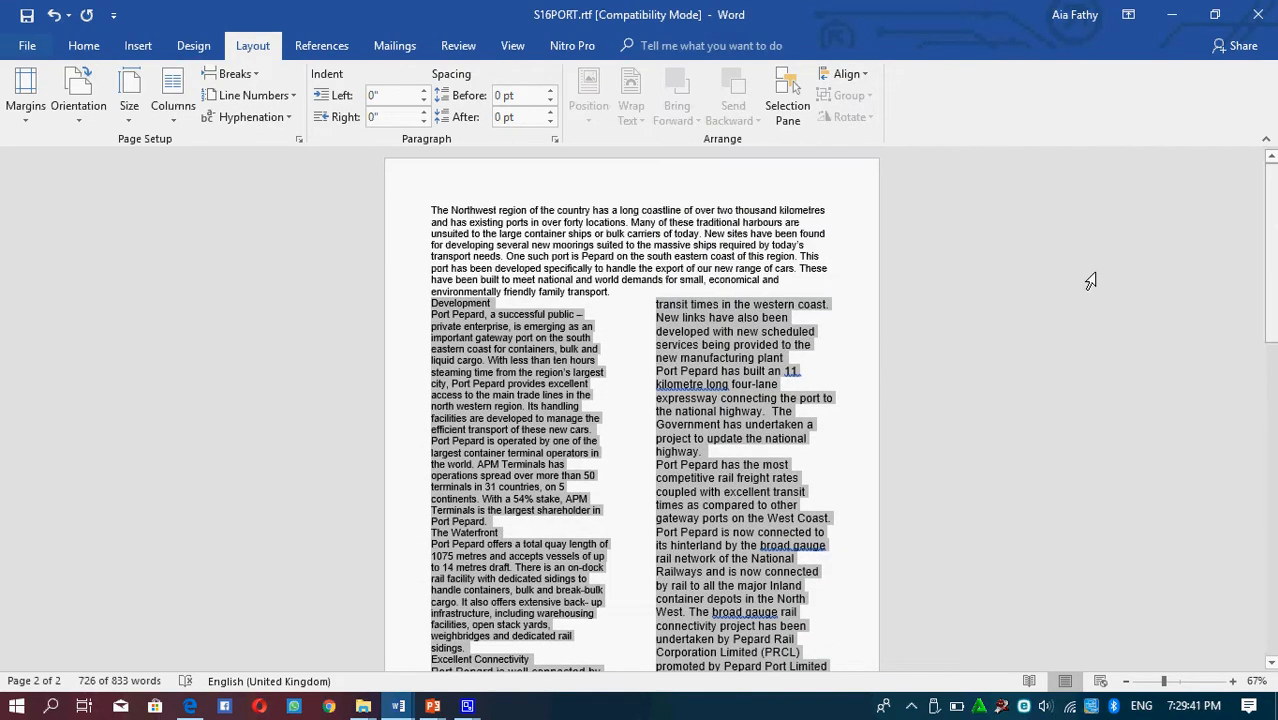
{"action": "left_click", "coordinate": [446, 316]}
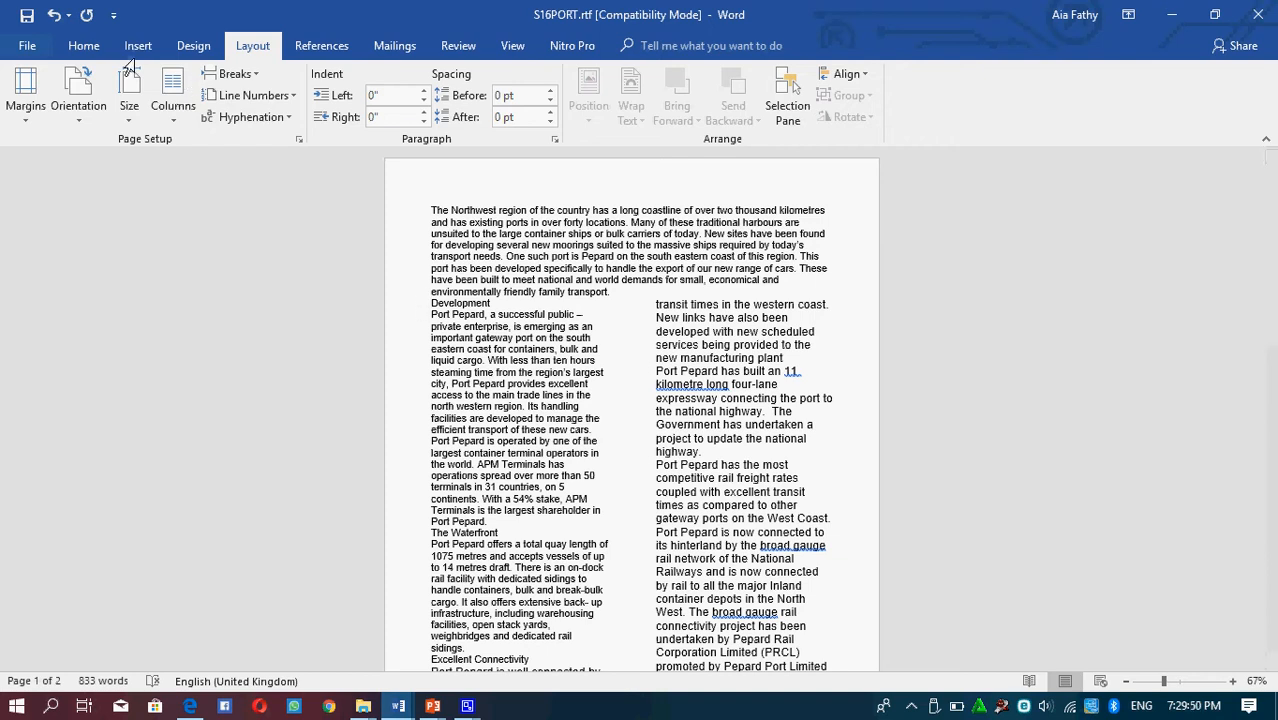
{"action": "left_click", "coordinate": [232, 75]}
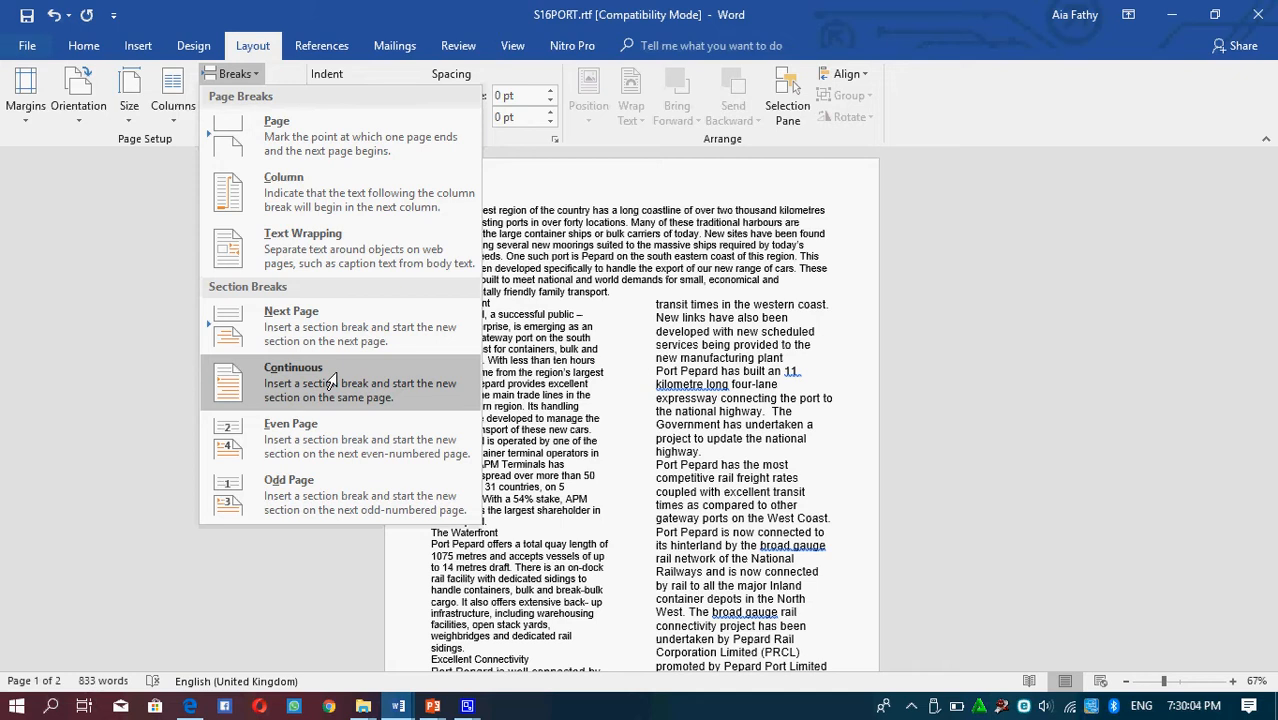
{"action": "left_click", "coordinate": [645, 228]}
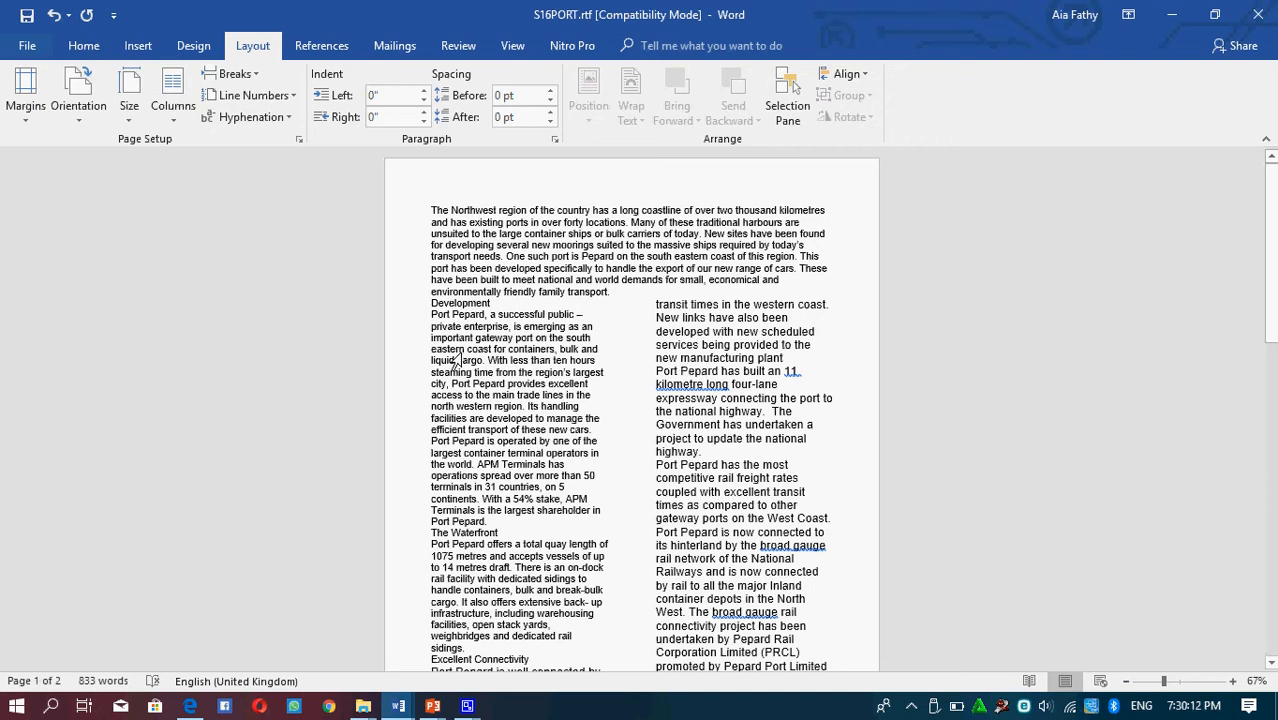
{"action": "left_click", "coordinate": [236, 77]}
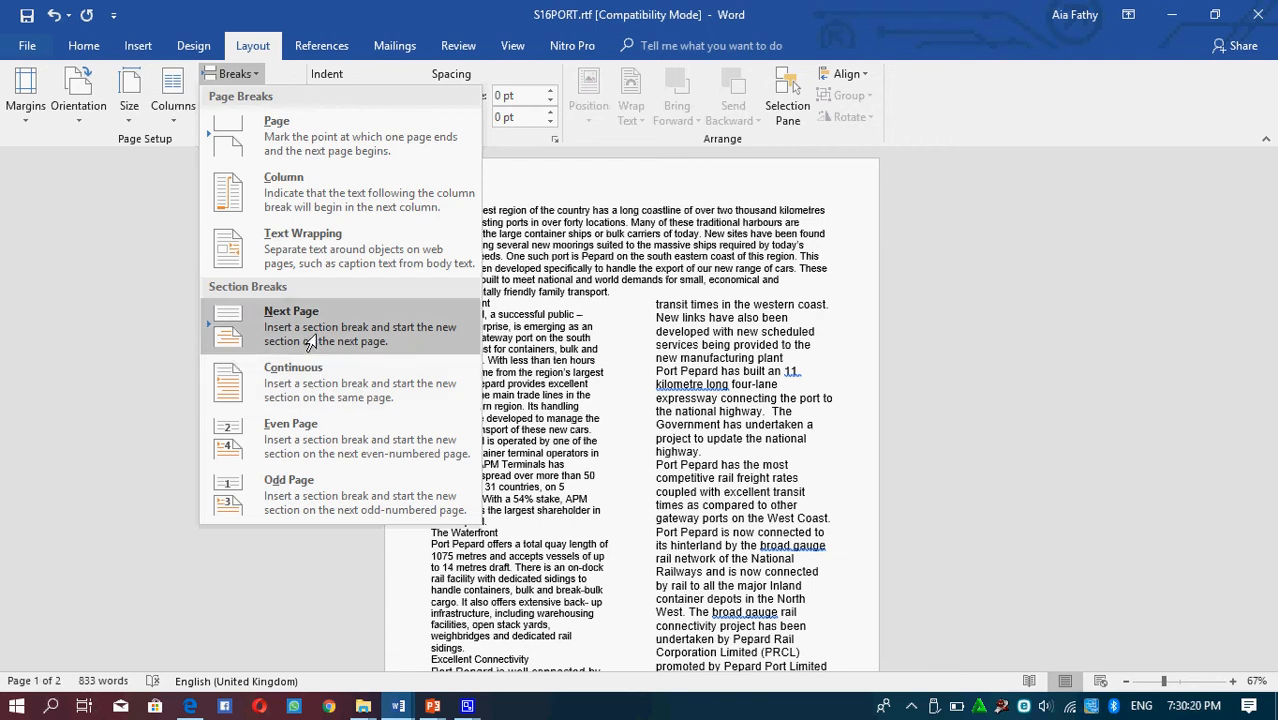
{"action": "left_click", "coordinate": [620, 300]}
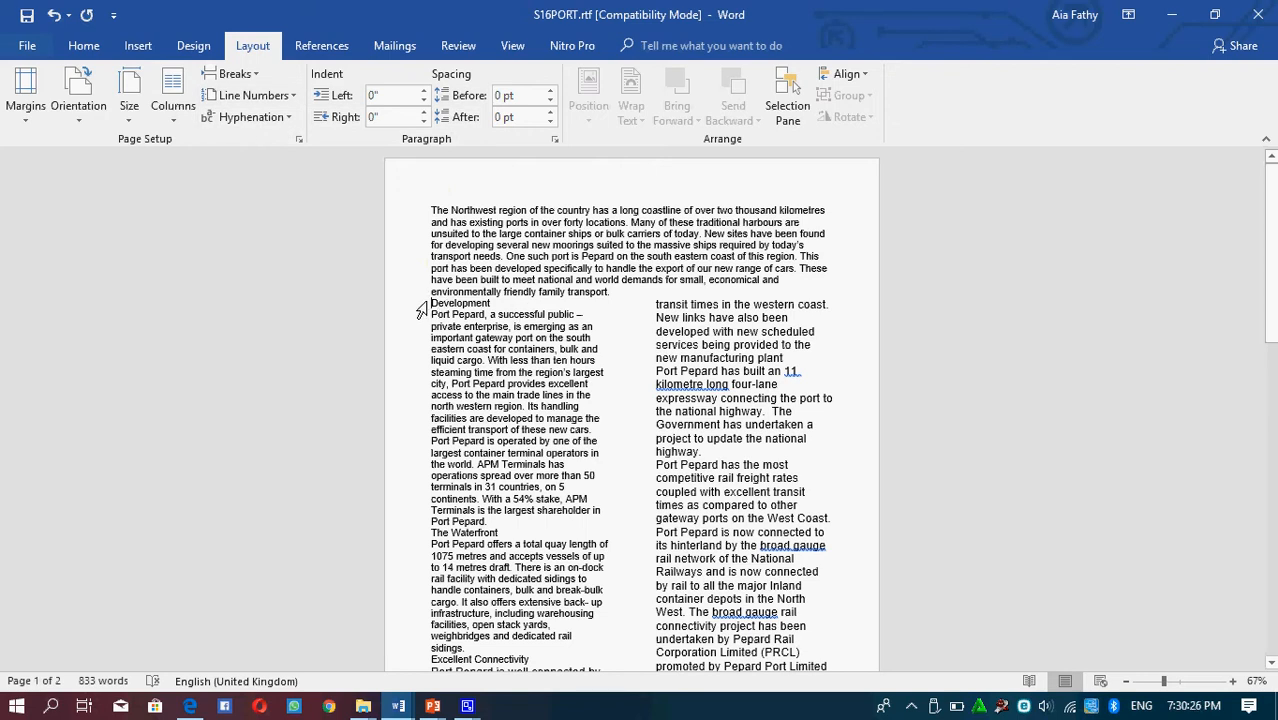
{"action": "left_click", "coordinate": [237, 77]}
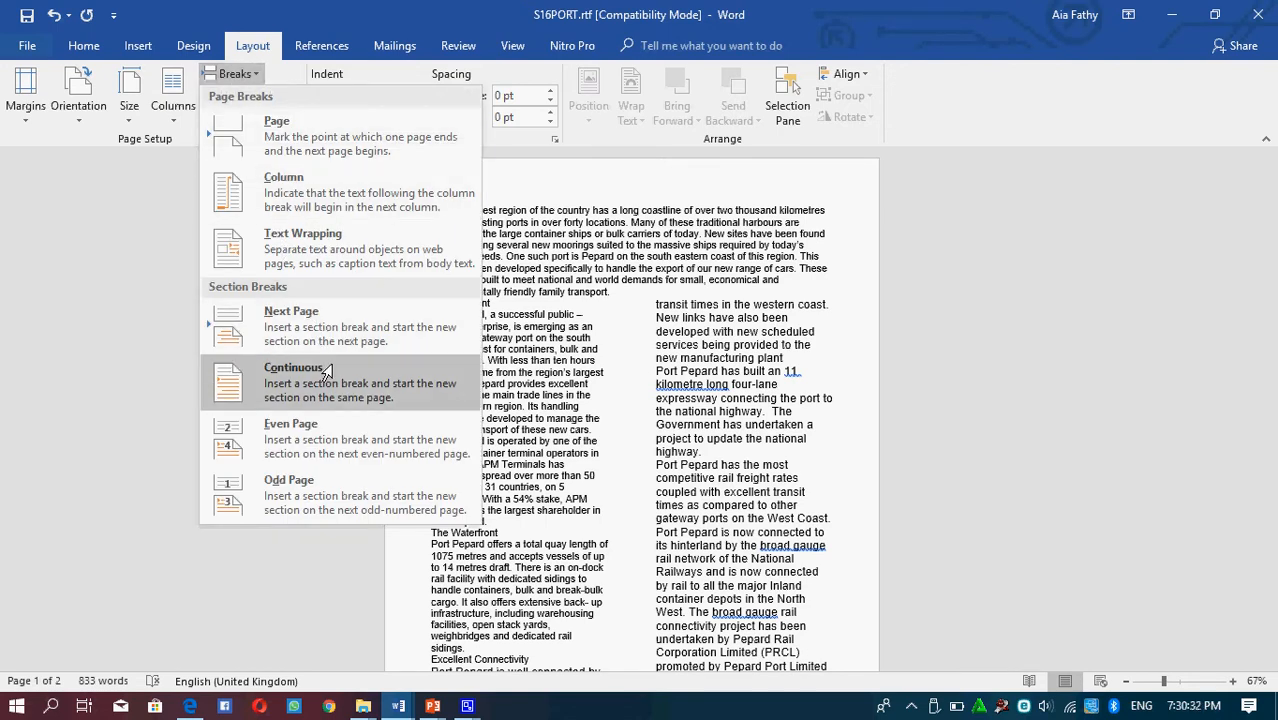
{"action": "left_click", "coordinate": [325, 313]}
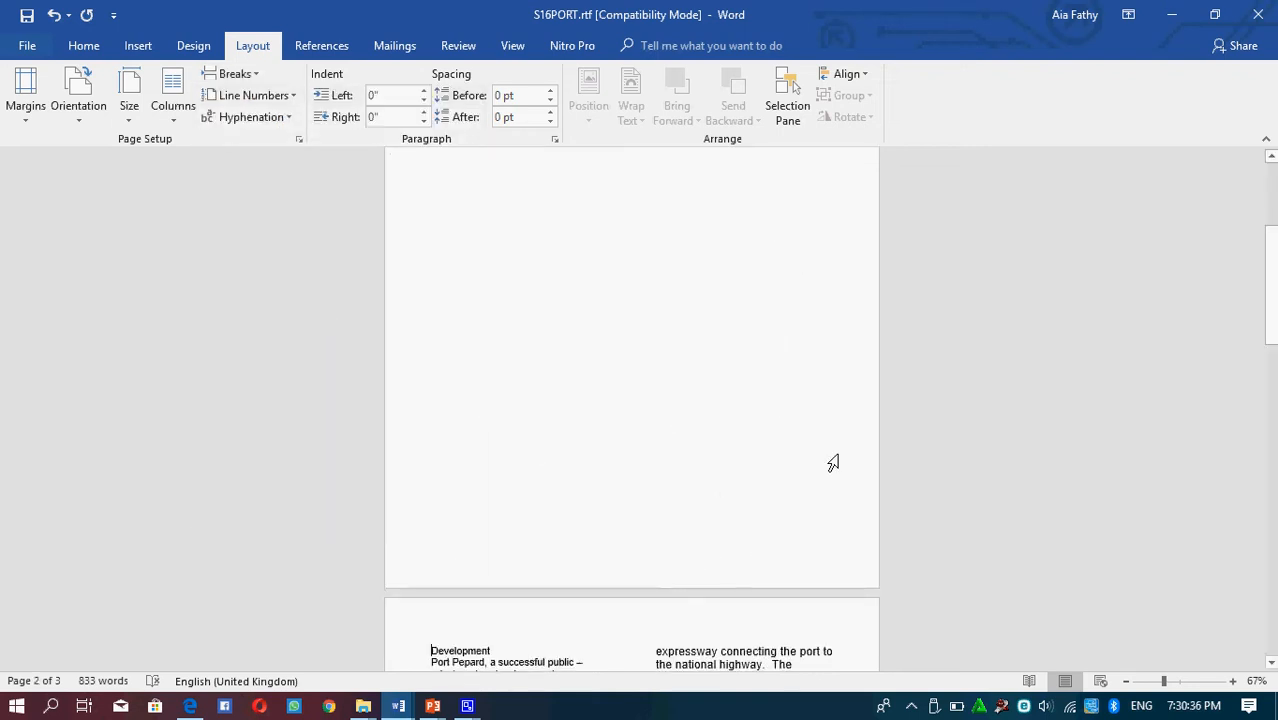
Insert a Continuous section break before the Development heading instead, keeping it on the first page
{"action": "left_click_drag", "start_coordinate": [1272, 316], "coordinate": [1272, 259]}
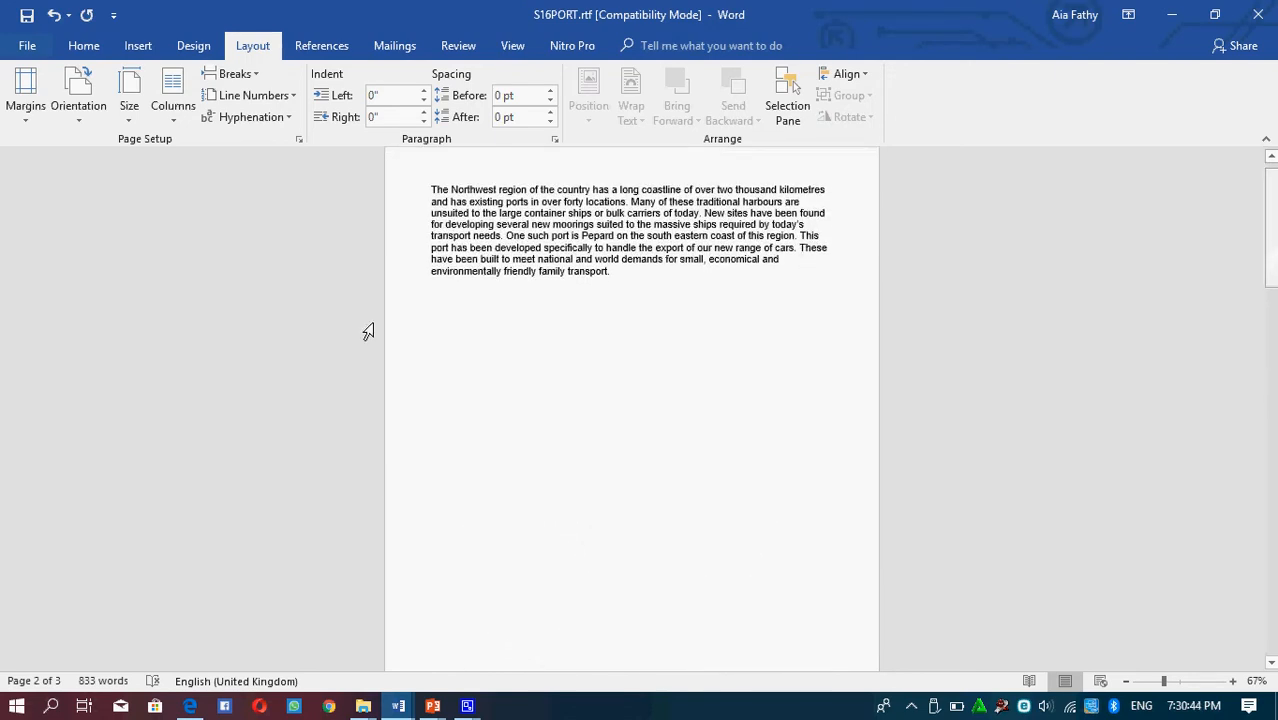
{"action": "left_click", "coordinate": [230, 74]}
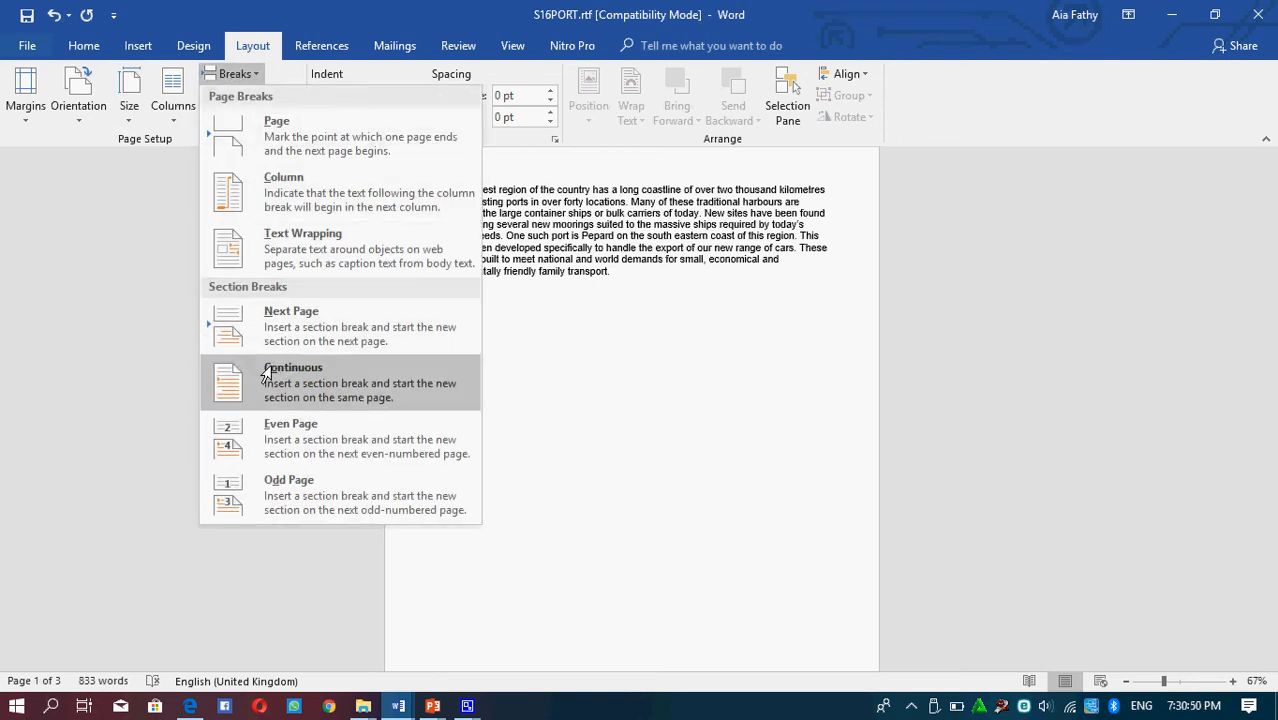
{"action": "left_click", "coordinate": [266, 374]}
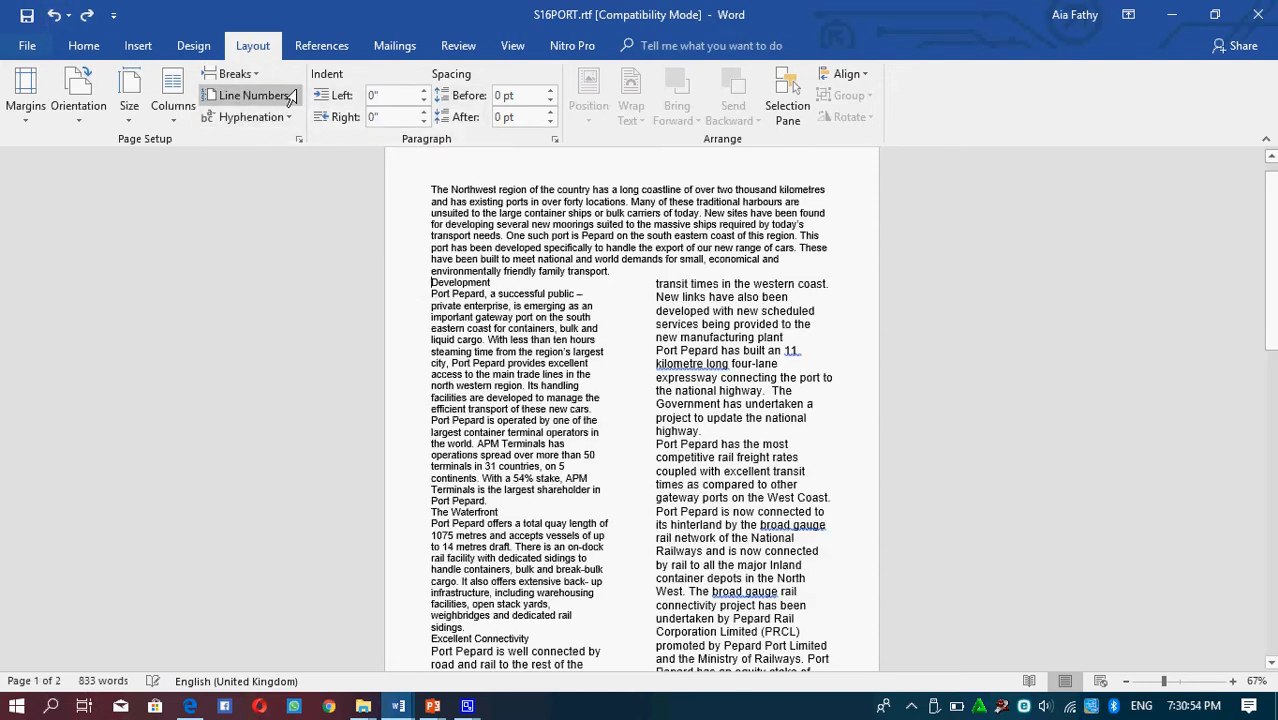
{"action": "left_click", "coordinate": [234, 74]}
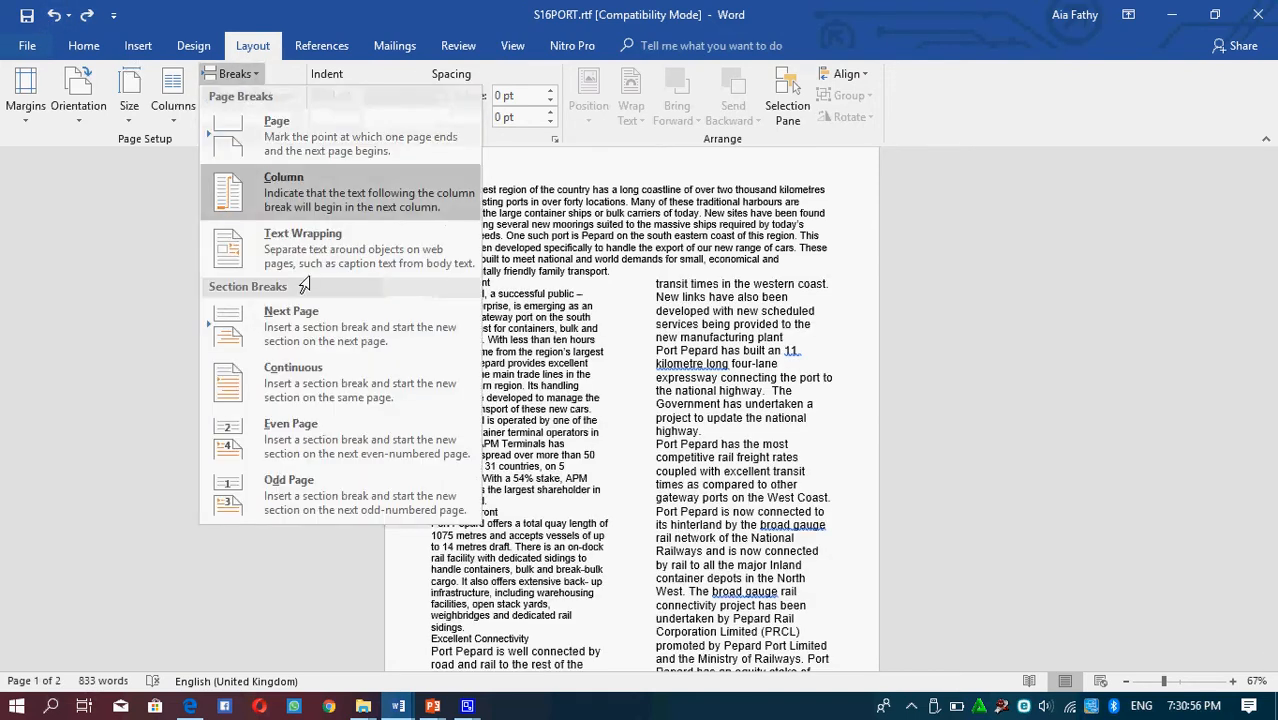
{"action": "left_click", "coordinate": [323, 378]}
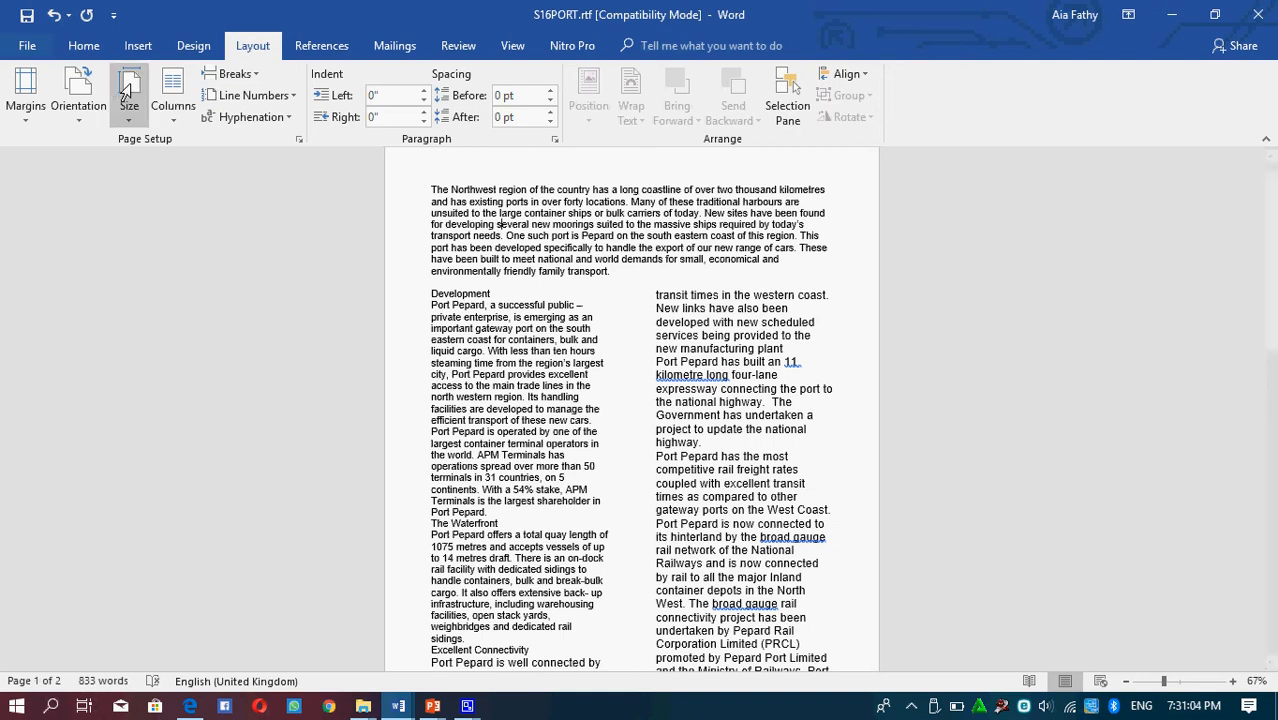
Open the Columns settings for the introductory section and close them without changes
{"action": "left_click", "coordinate": [171, 106]}
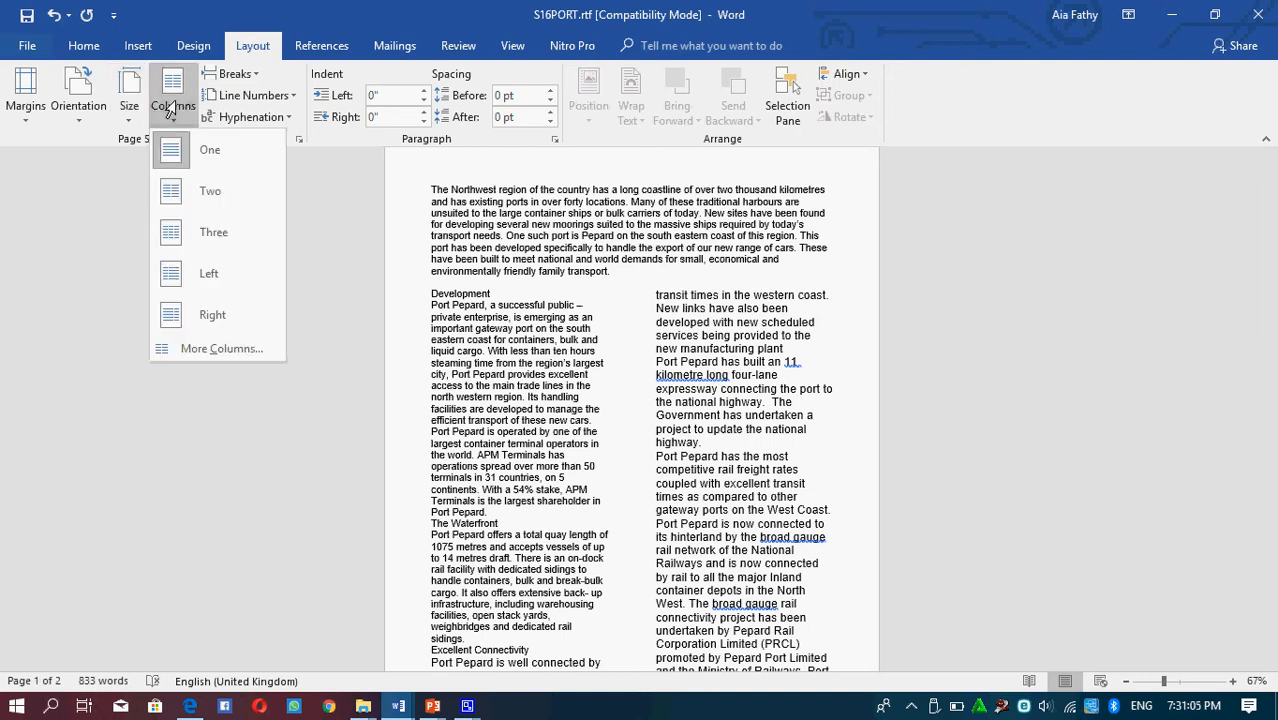
{"action": "left_click", "coordinate": [218, 348]}
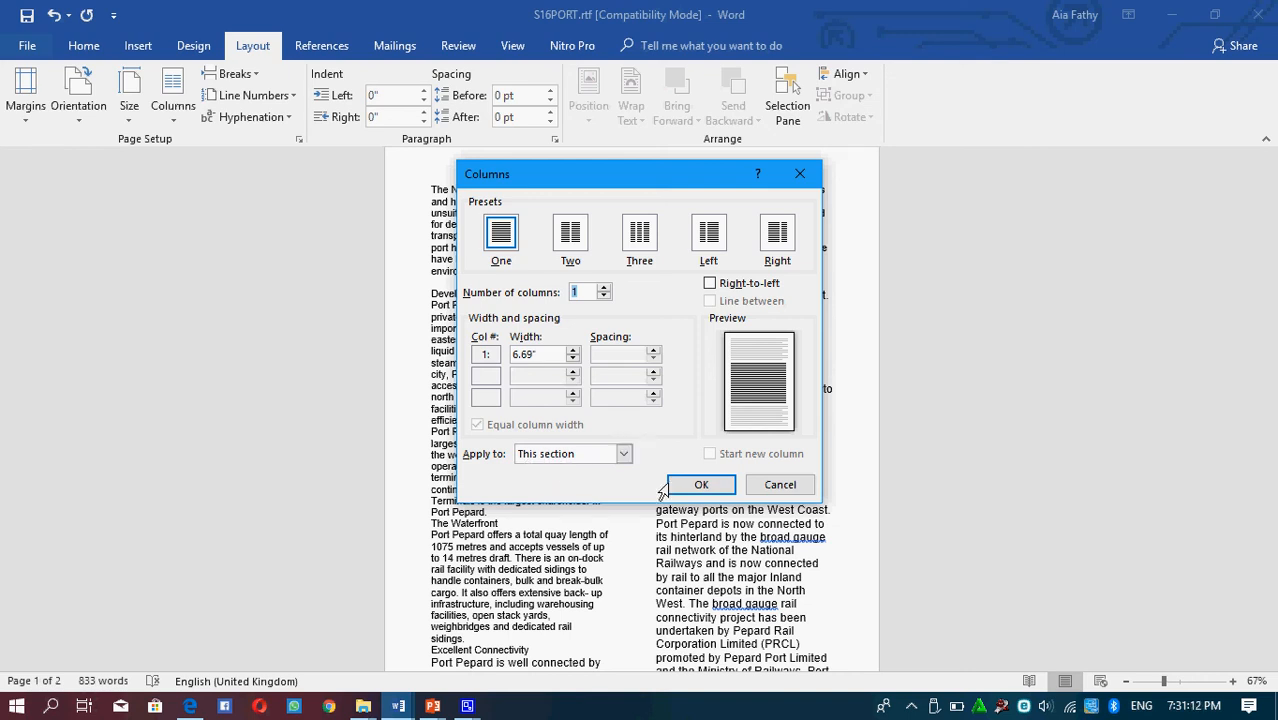
{"action": "left_click", "coordinate": [788, 486]}
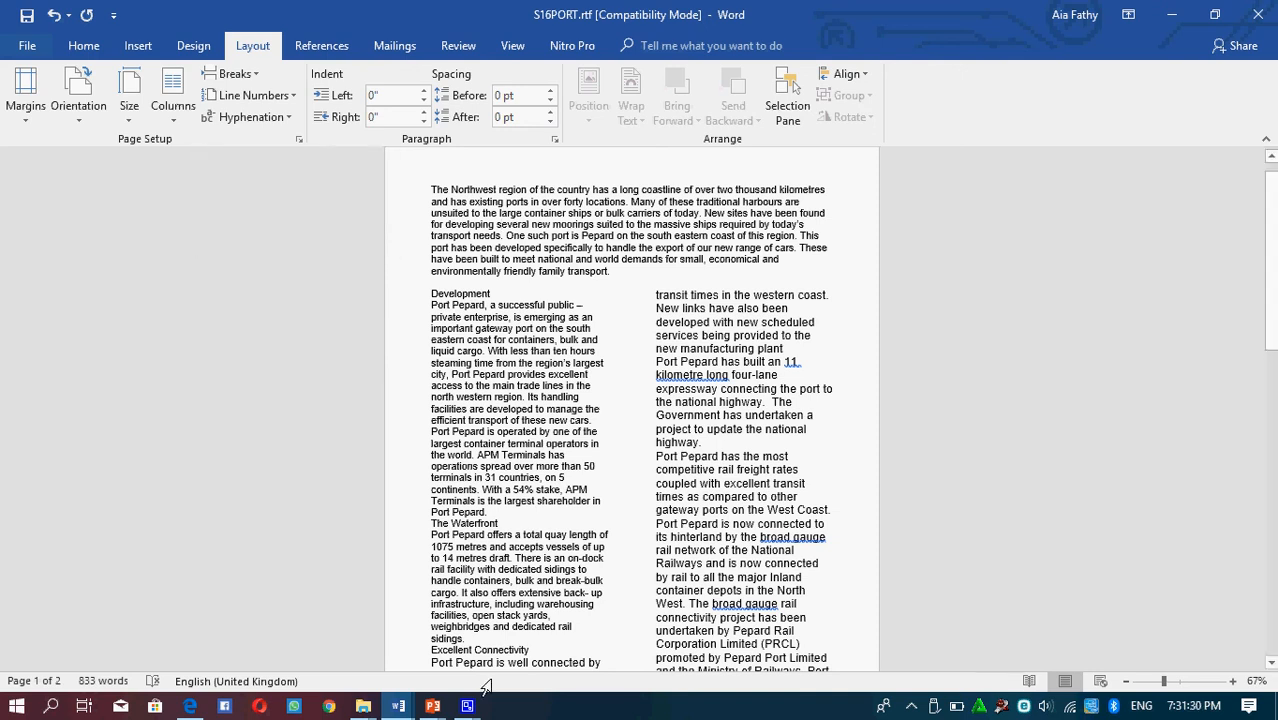
{"action": "mouse_move", "coordinate": [462, 706]}
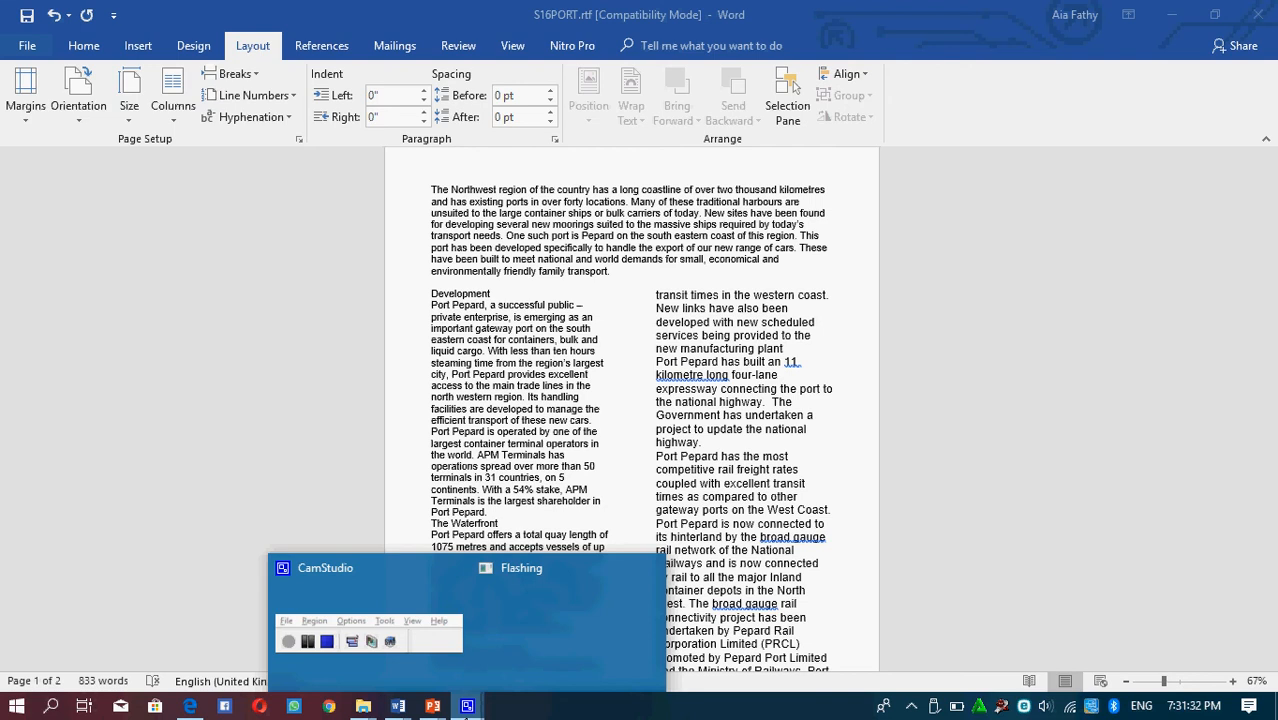
{"action": "left_click", "coordinate": [457, 667]}
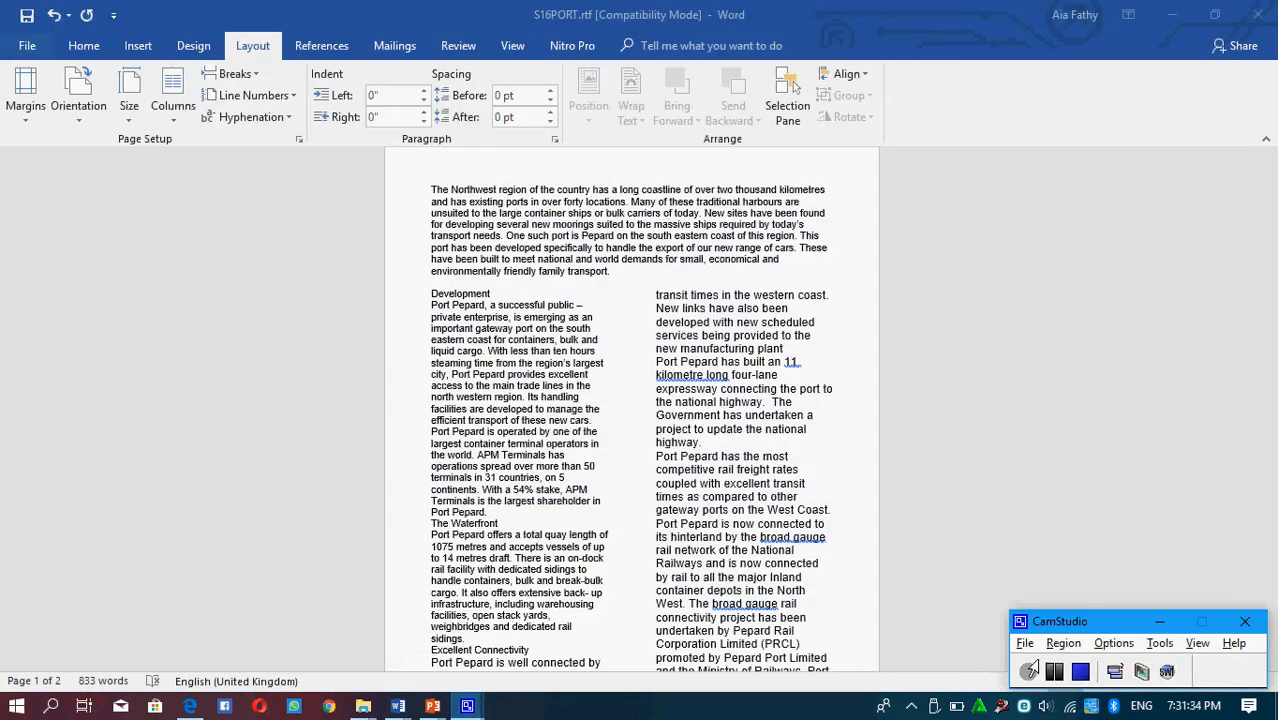